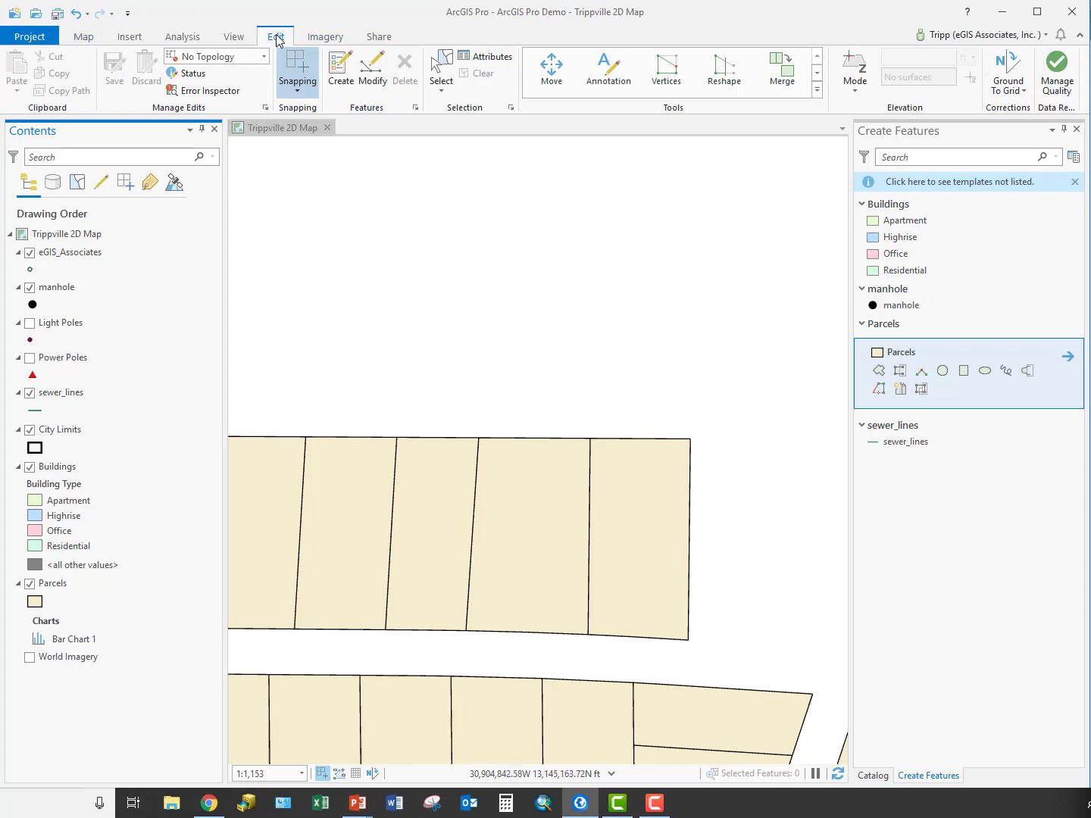
Step: List Contents by editing and uncheck manhole and sewer_lines so only Buildings and Parcels stay editable
{"action": "left_click", "coordinate": [340, 72]}
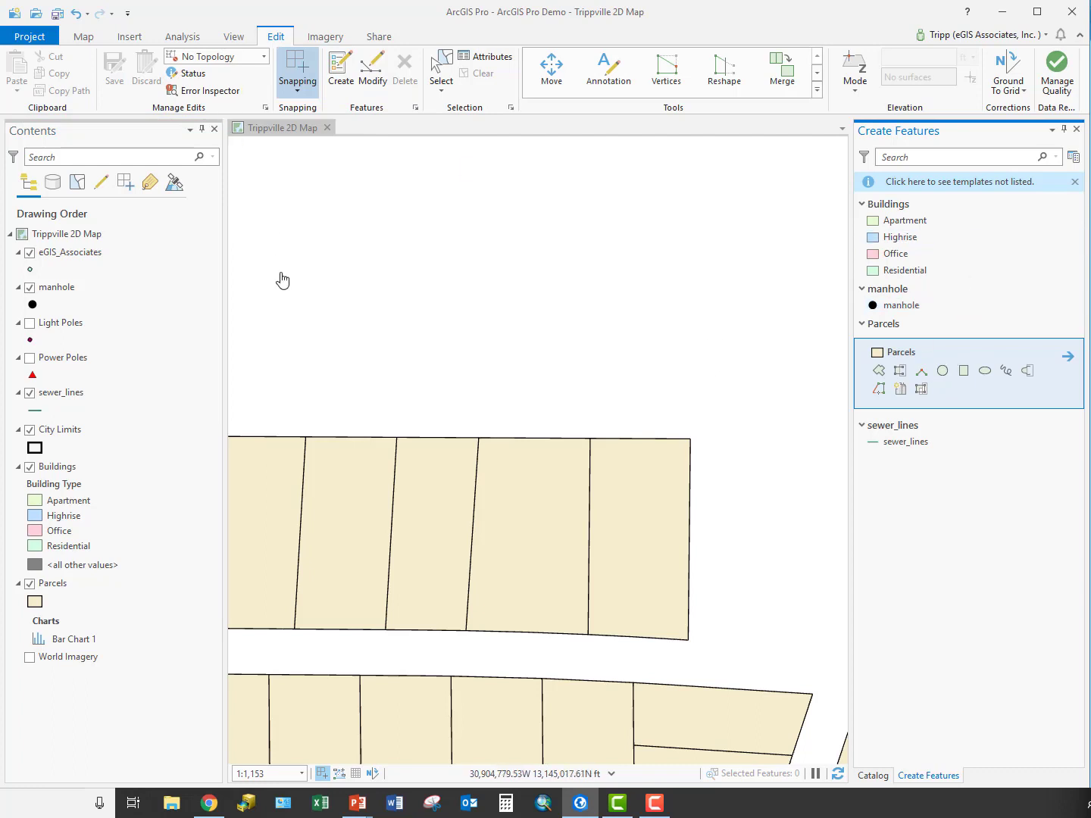
{"action": "left_click", "coordinate": [101, 189]}
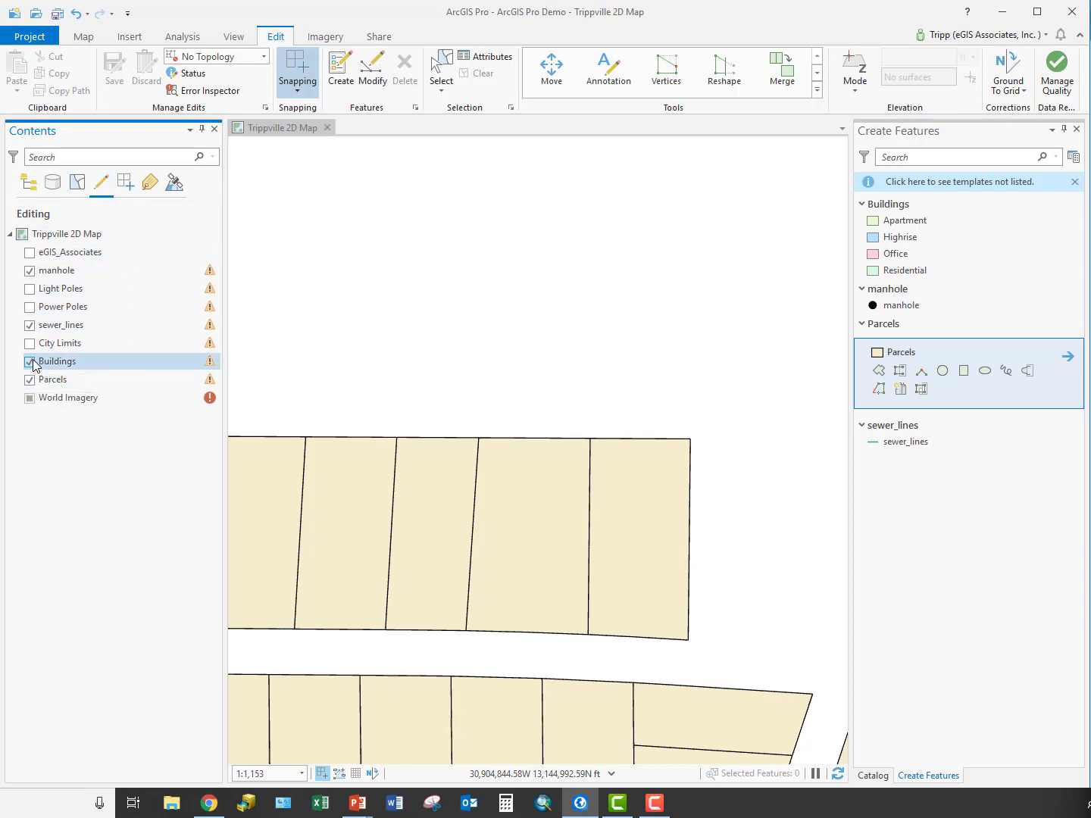
{"action": "left_click", "coordinate": [30, 271]}
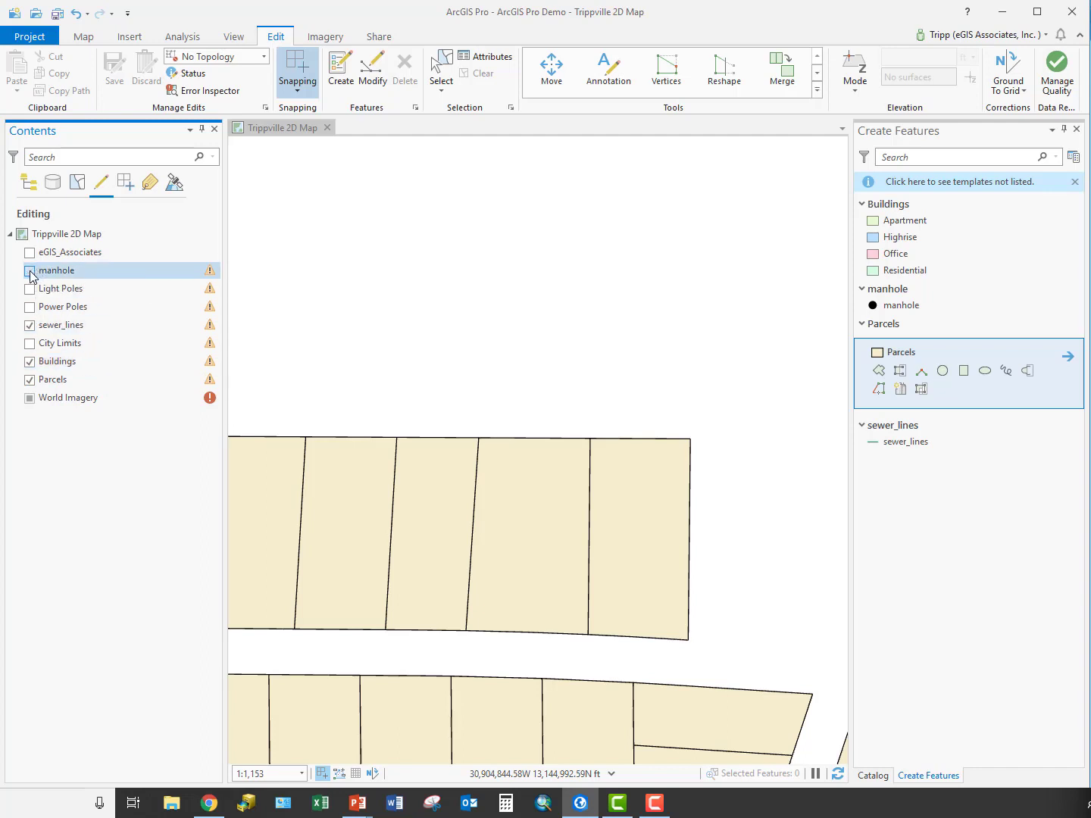
{"action": "left_click", "coordinate": [30, 327]}
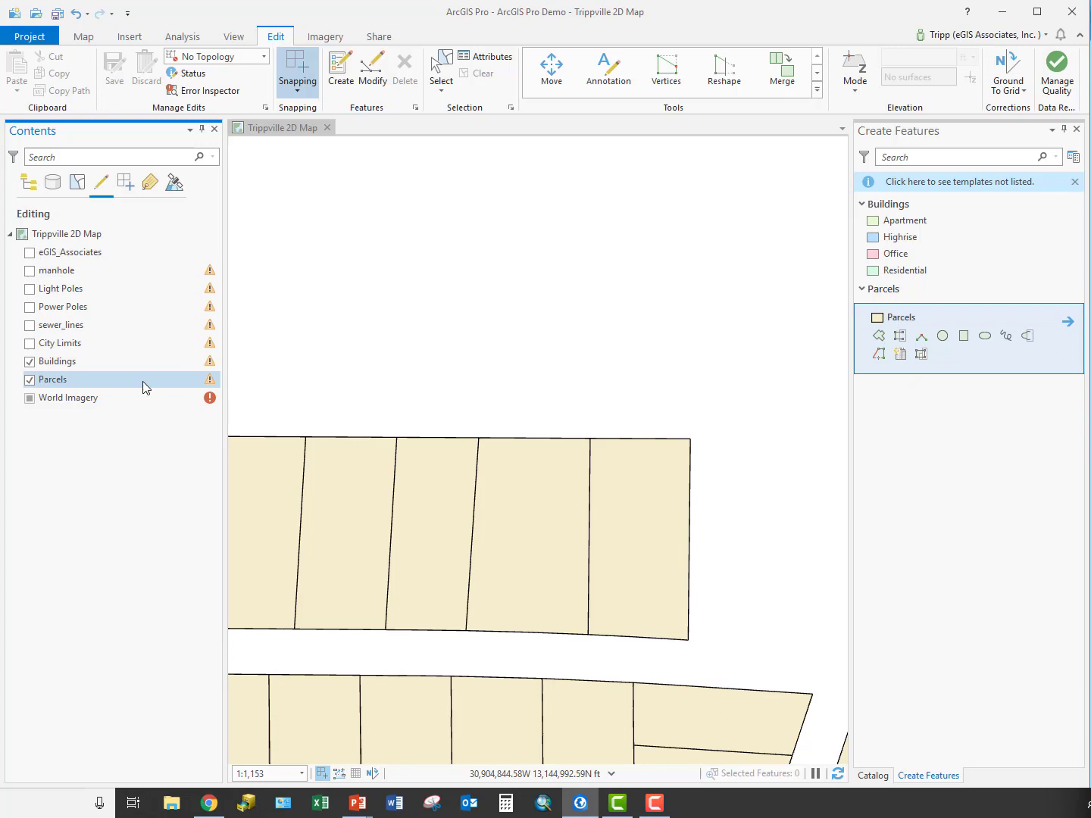
{"action": "mouse_move", "coordinate": [213, 272]}
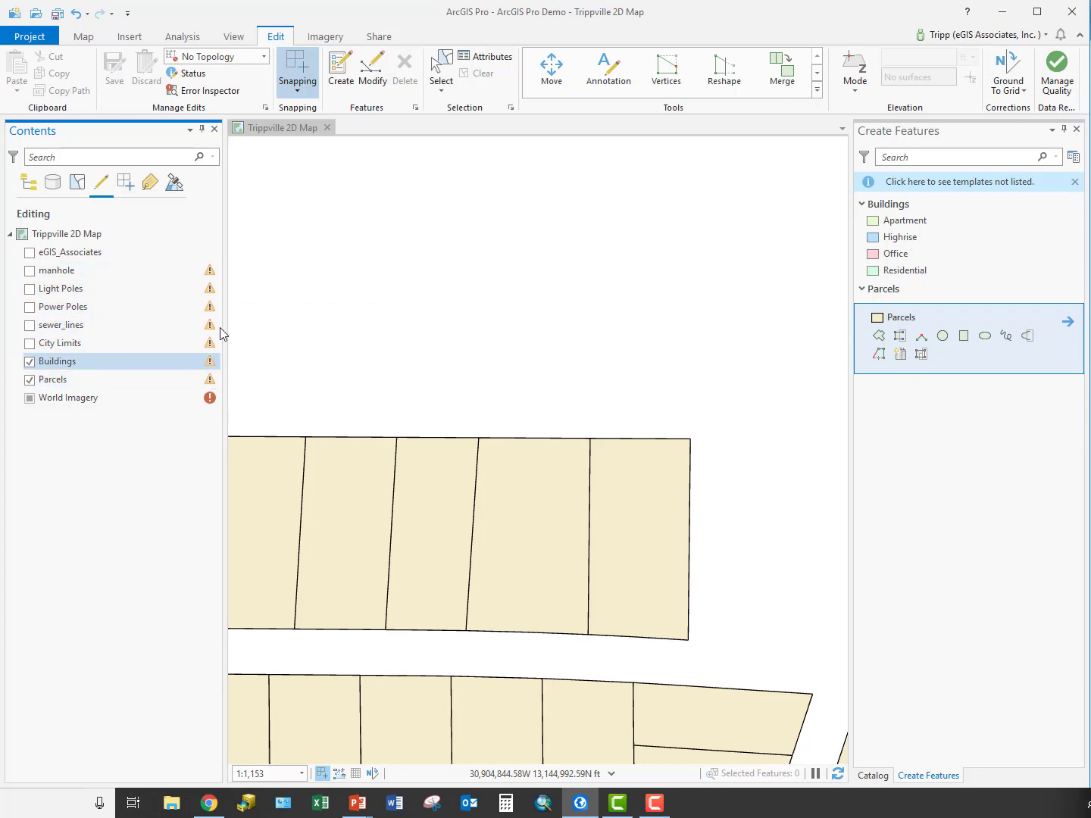
{"action": "mouse_move", "coordinate": [216, 382]}
{"action": "left_click", "coordinate": [76, 383]}
{"action": "left_click", "coordinate": [182, 361]}
{"action": "mouse_move", "coordinate": [211, 368]}
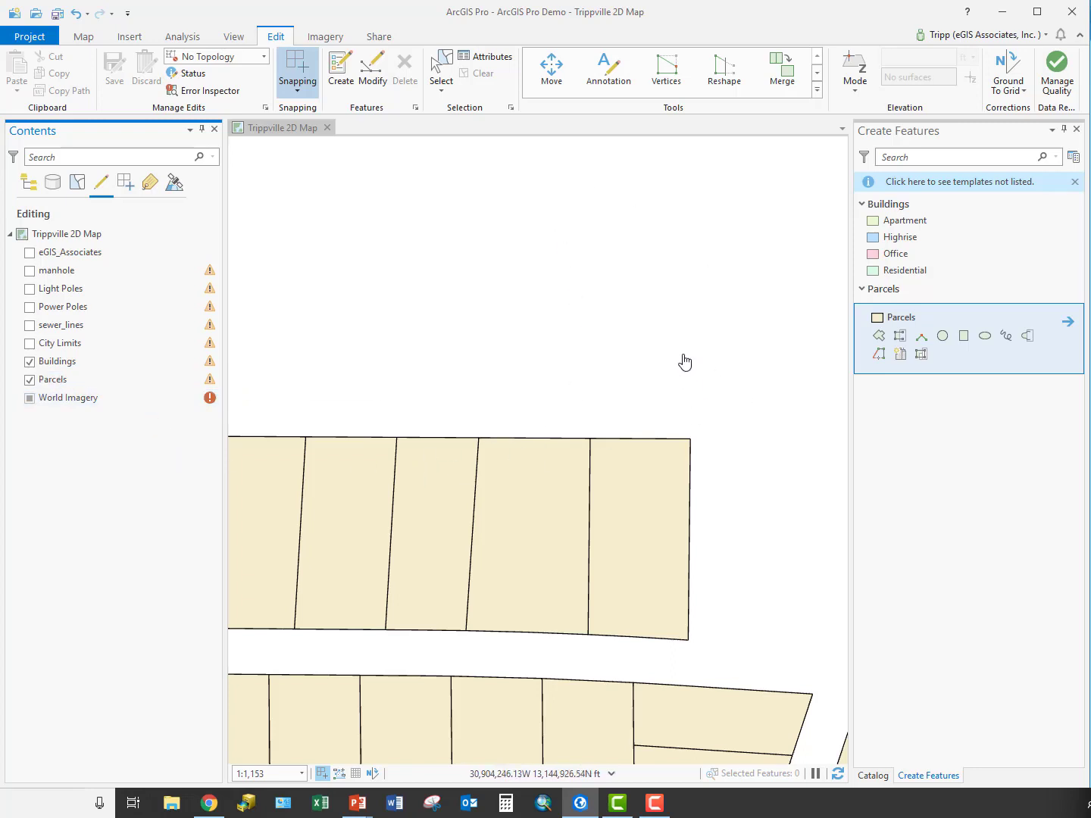
Step: Return Contents to drawing order and pick the Residential template with the Right Angle Polygon tool
{"action": "left_click", "coordinate": [28, 180]}
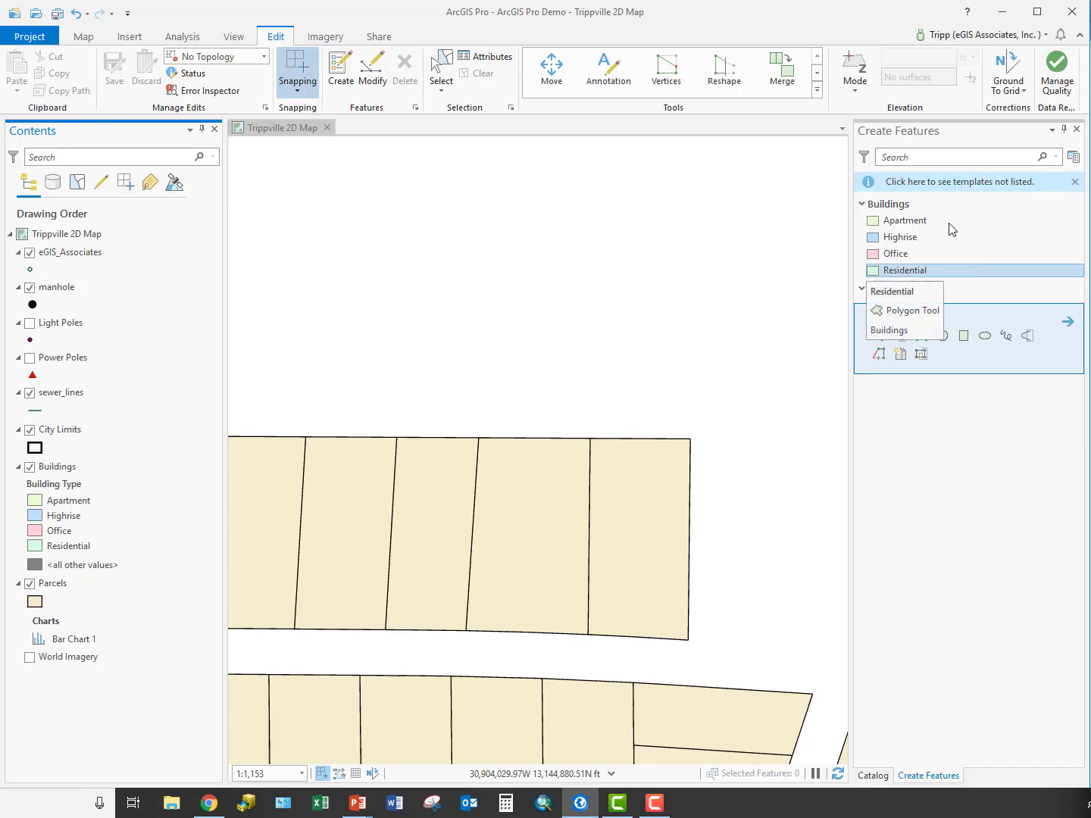
{"action": "left_click", "coordinate": [914, 273]}
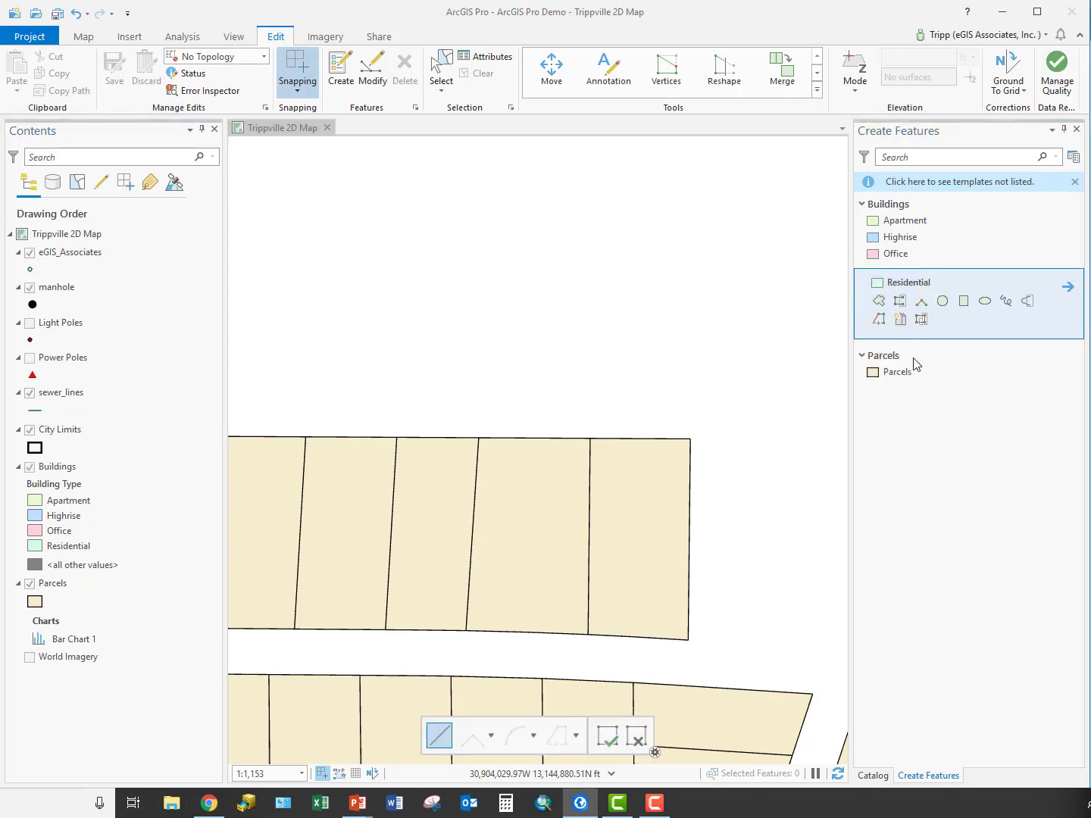
{"action": "left_click", "coordinate": [922, 304]}
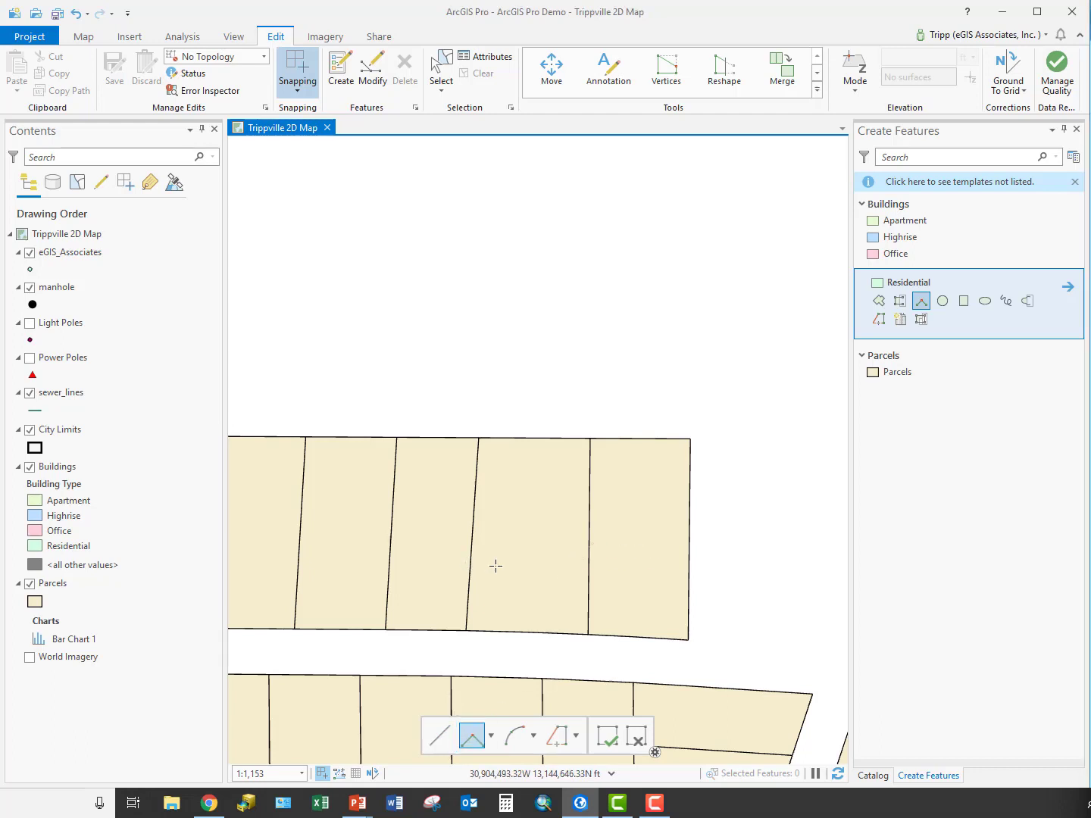
Step: Place three corners of a rectangular Residential footprint inside the parcel and finish the feature
{"action": "left_click", "coordinate": [495, 565]}
{"action": "left_click", "coordinate": [554, 566]}
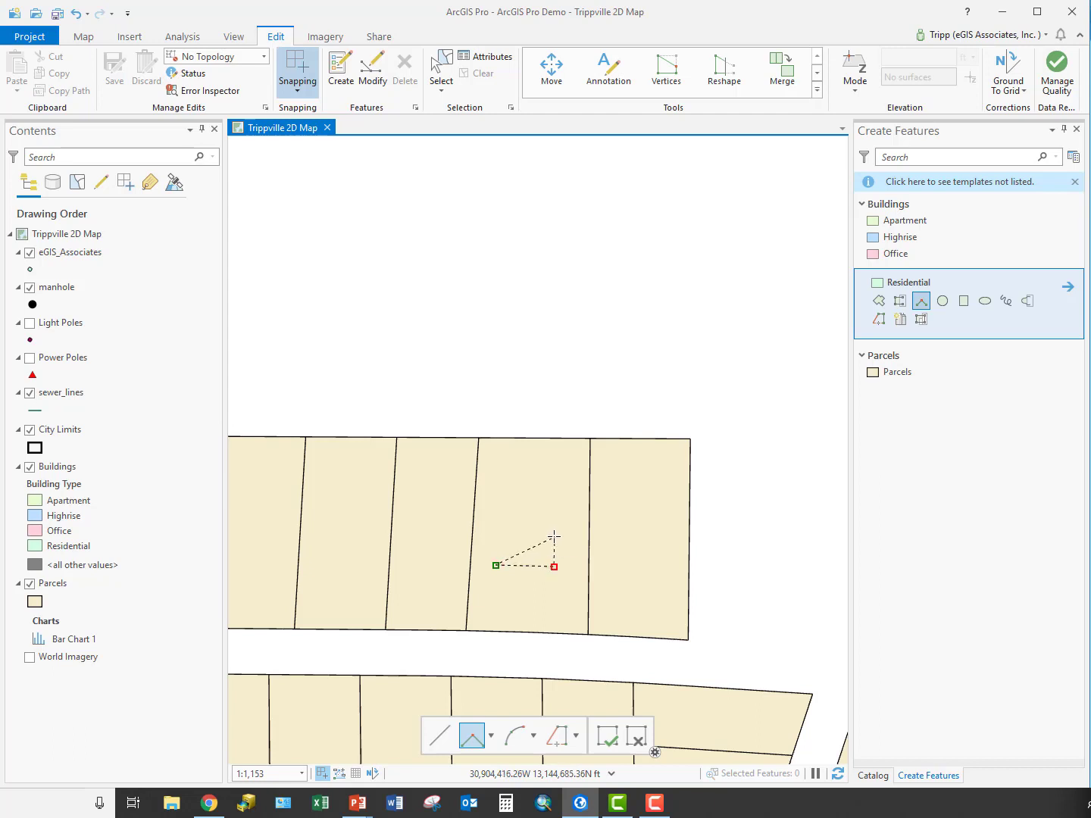
{"action": "left_click", "coordinate": [557, 496]}
{"action": "double_click", "coordinate": [498, 497]}
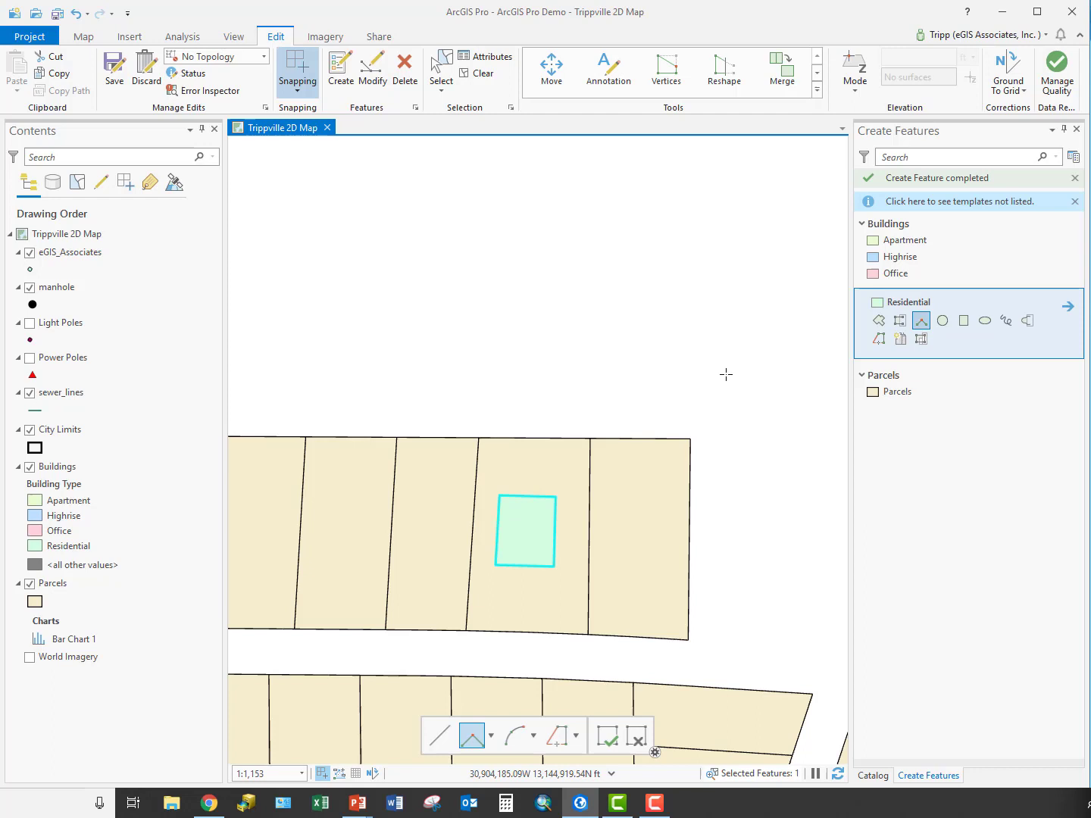
Step: Start a Parcels polygon at the upper row's top-right corner with a second vertex to the east
{"action": "left_click", "coordinate": [910, 395]}
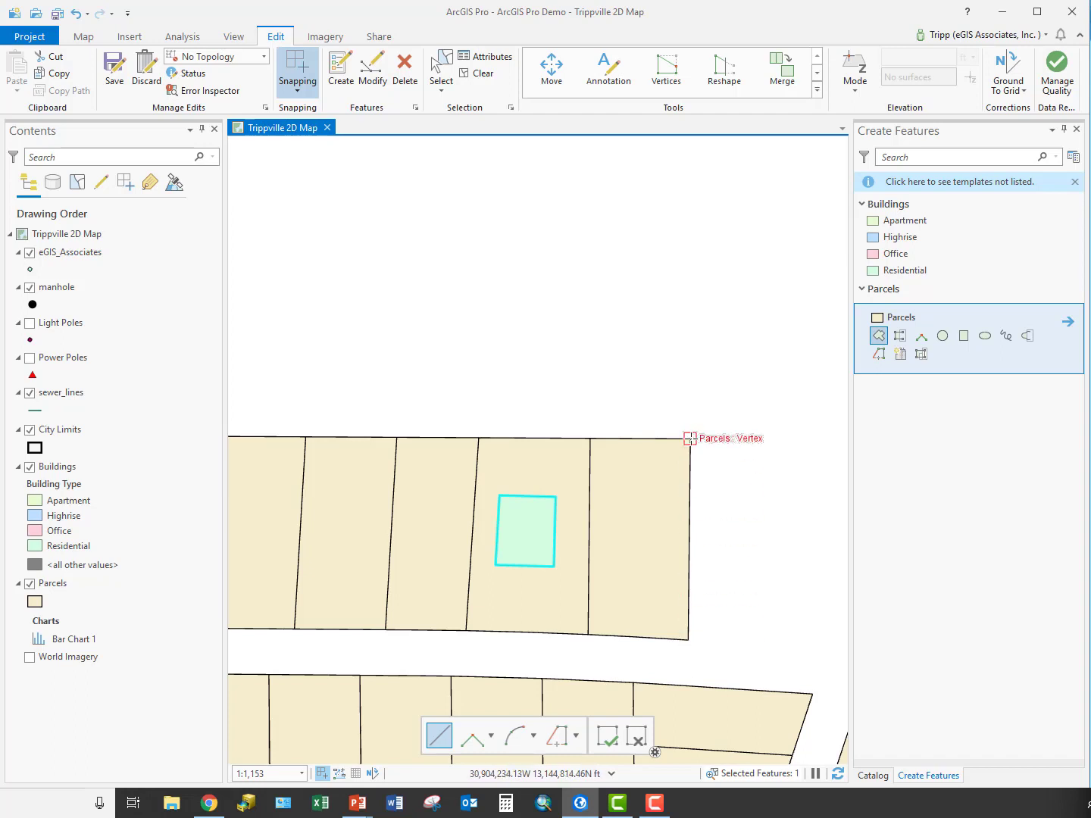
{"action": "left_click", "coordinate": [690, 438]}
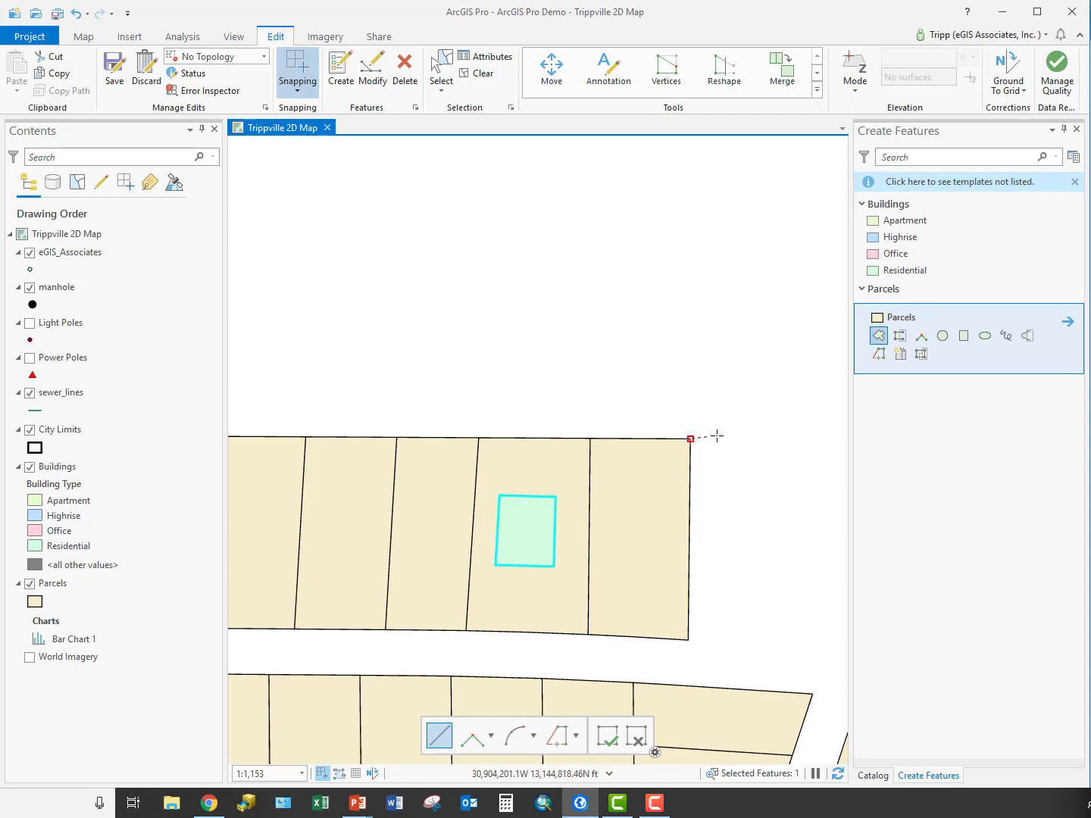
{"action": "left_click", "coordinate": [832, 439]}
{"action": "left_click_drag", "start_coordinate": [833, 476], "coordinate": [584, 487]}
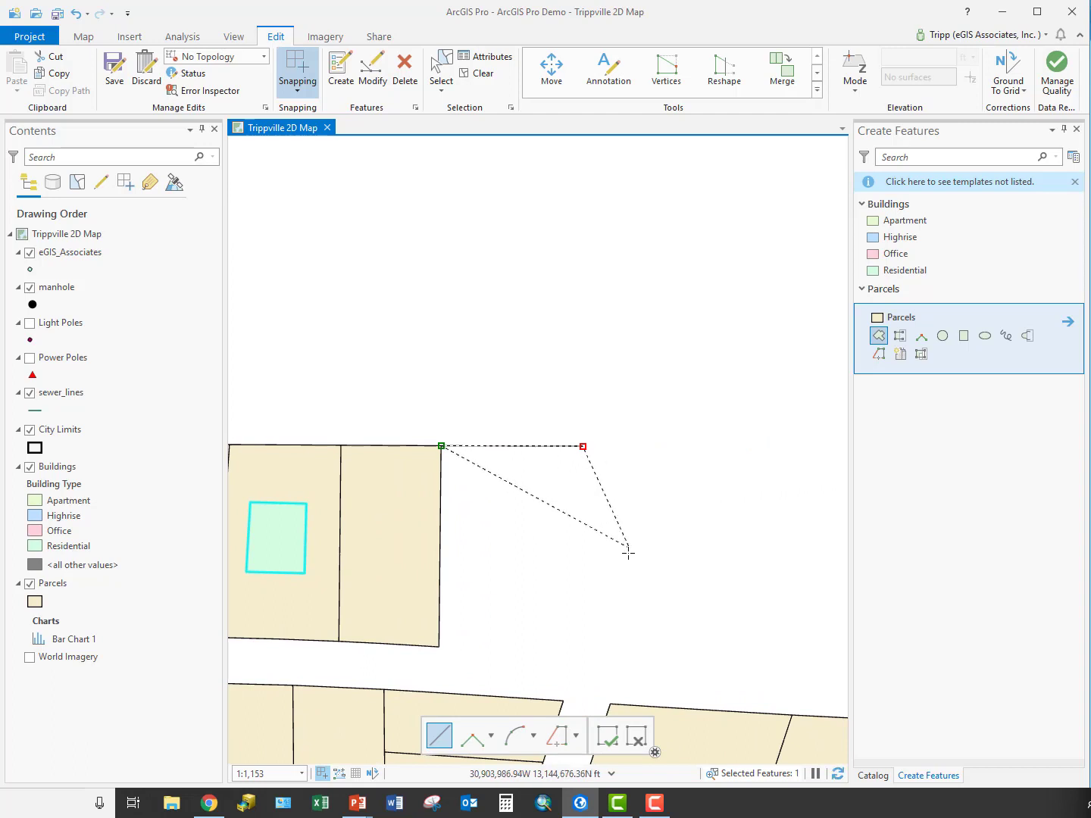
{"action": "right_click", "coordinate": [628, 553]}
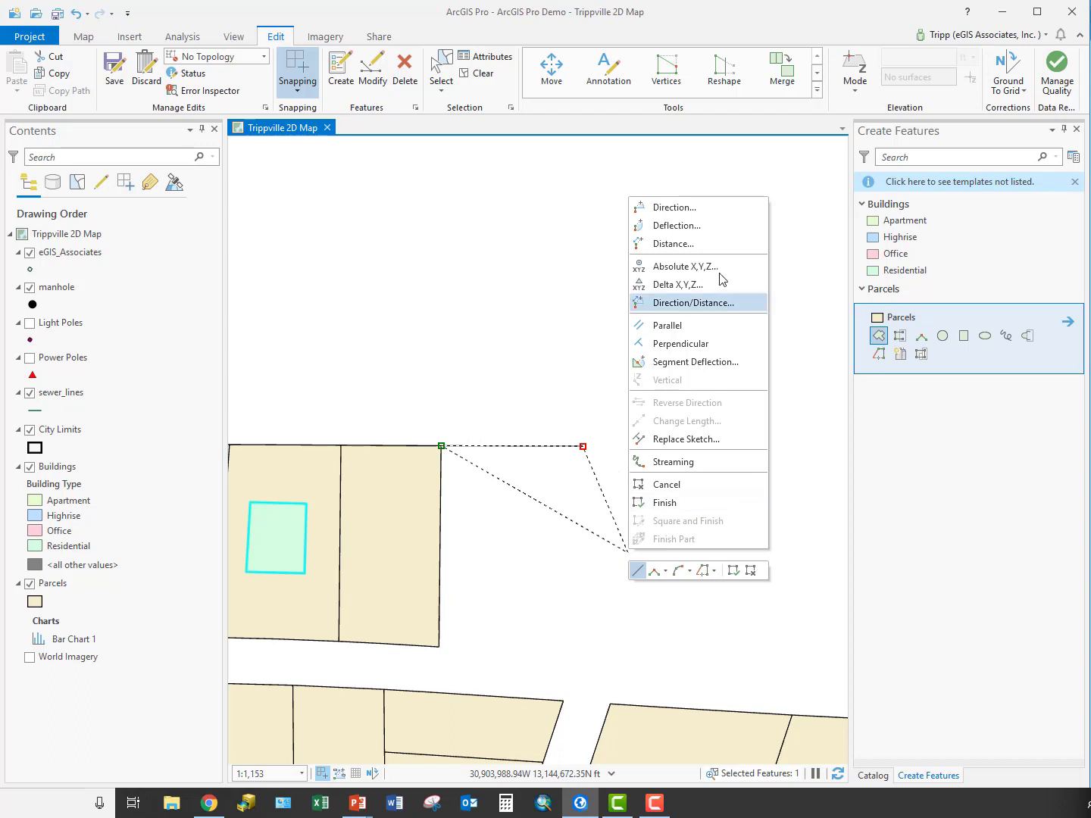
Step: Constrain the parcel's next edge to a 70° deflection from its top edge
{"action": "left_click", "coordinate": [687, 226]}
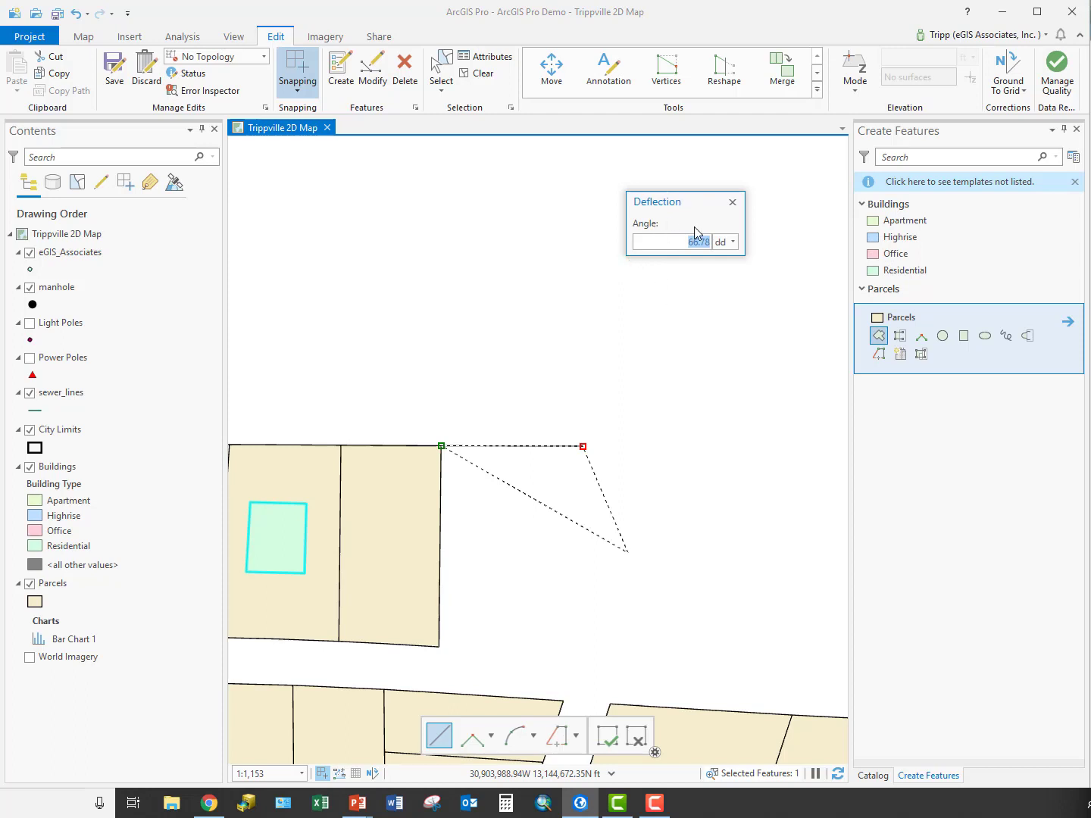
{"action": "left_click_drag", "start_coordinate": [680, 212], "coordinate": [583, 368]}
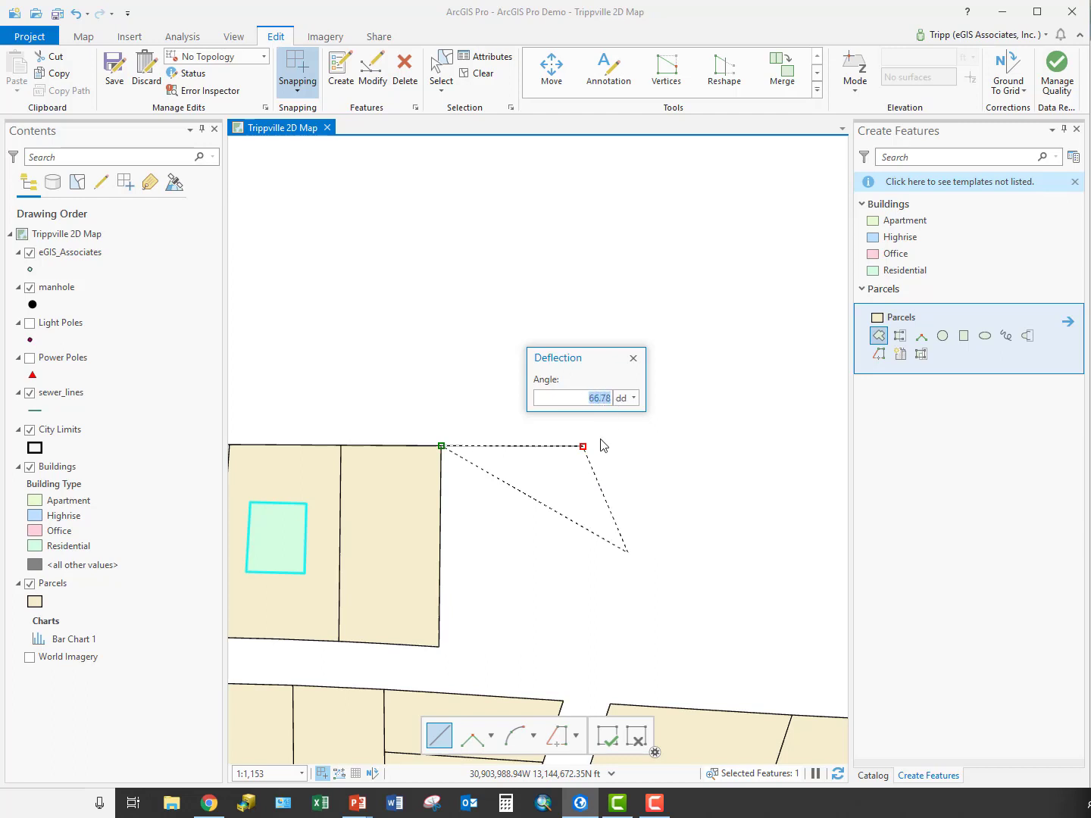
{"action": "type", "text": "70"}
{"action": "key", "text": "Return"}
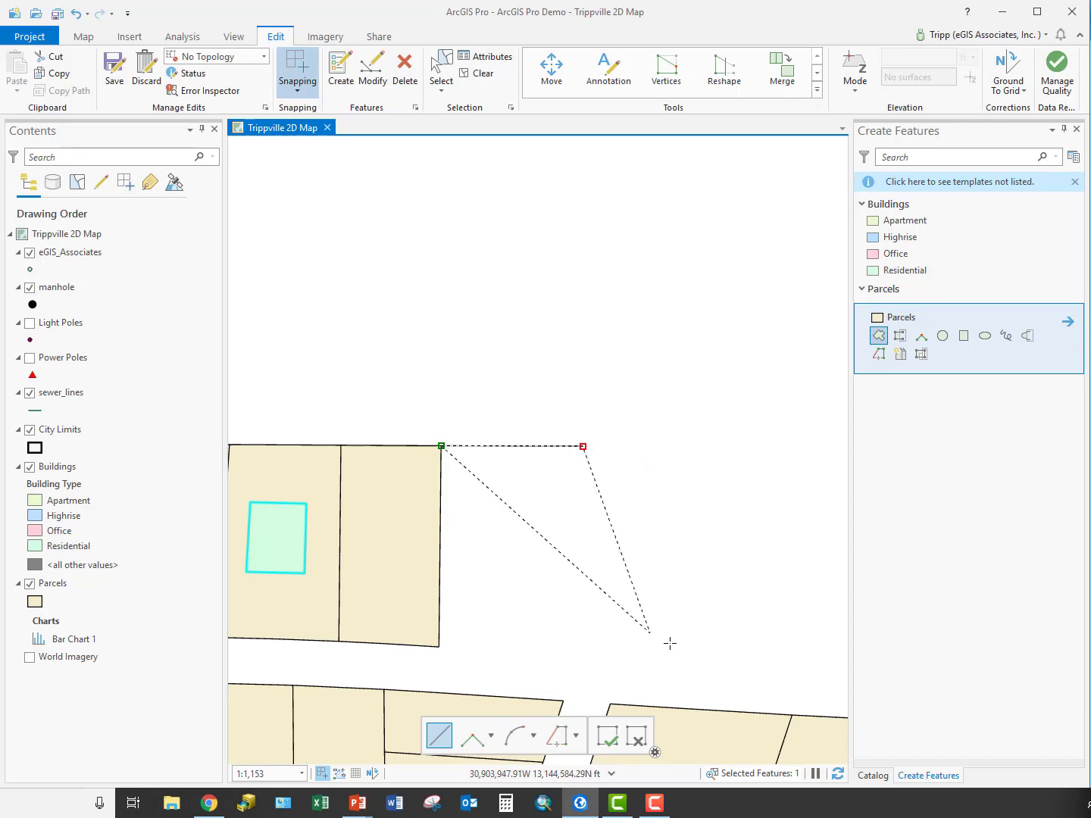
{"action": "left_click", "coordinate": [582, 447]}
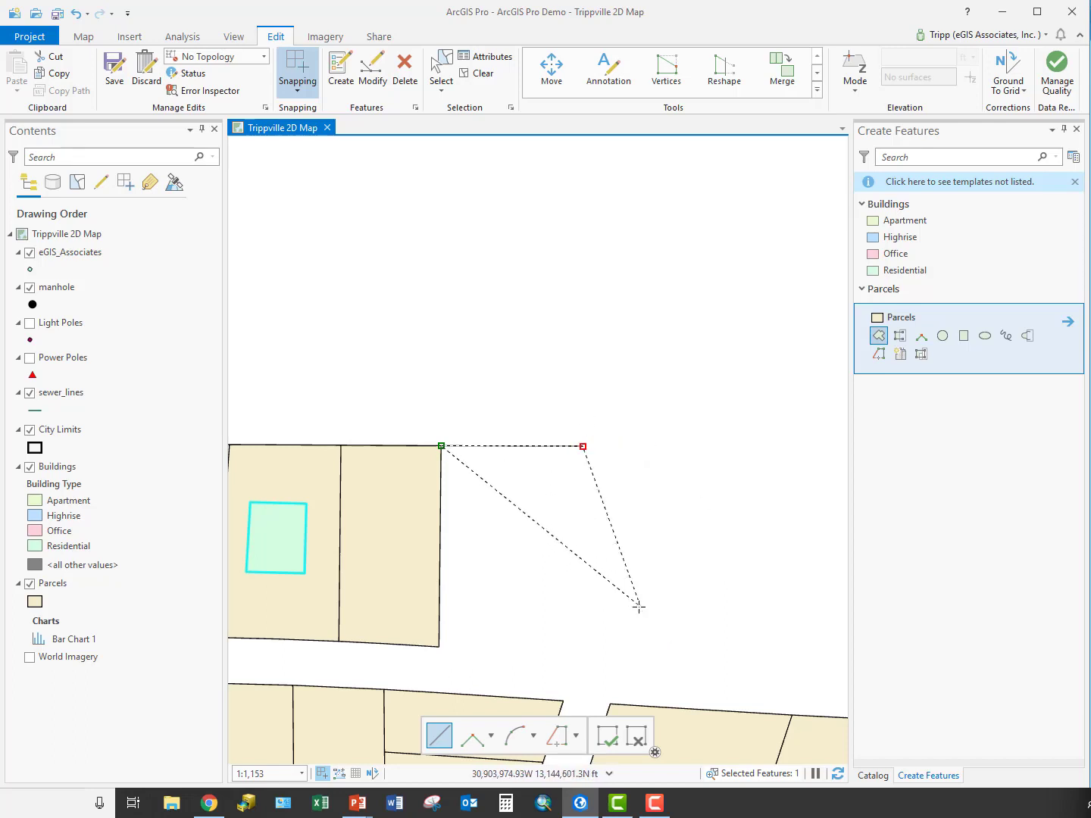
Step: Set the slanted edge to 300 ft and close the parcel on the neighbouring parcel's vertex
{"action": "right_click", "coordinate": [661, 666]}
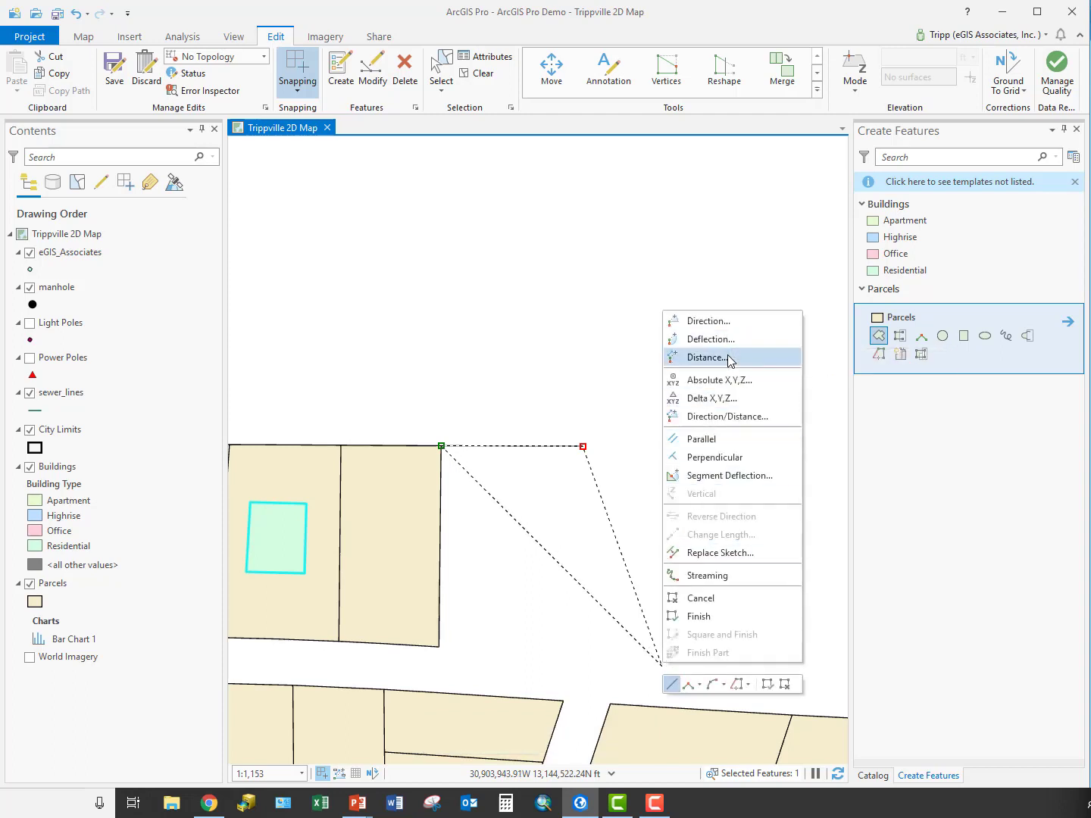
{"action": "left_click", "coordinate": [704, 358]}
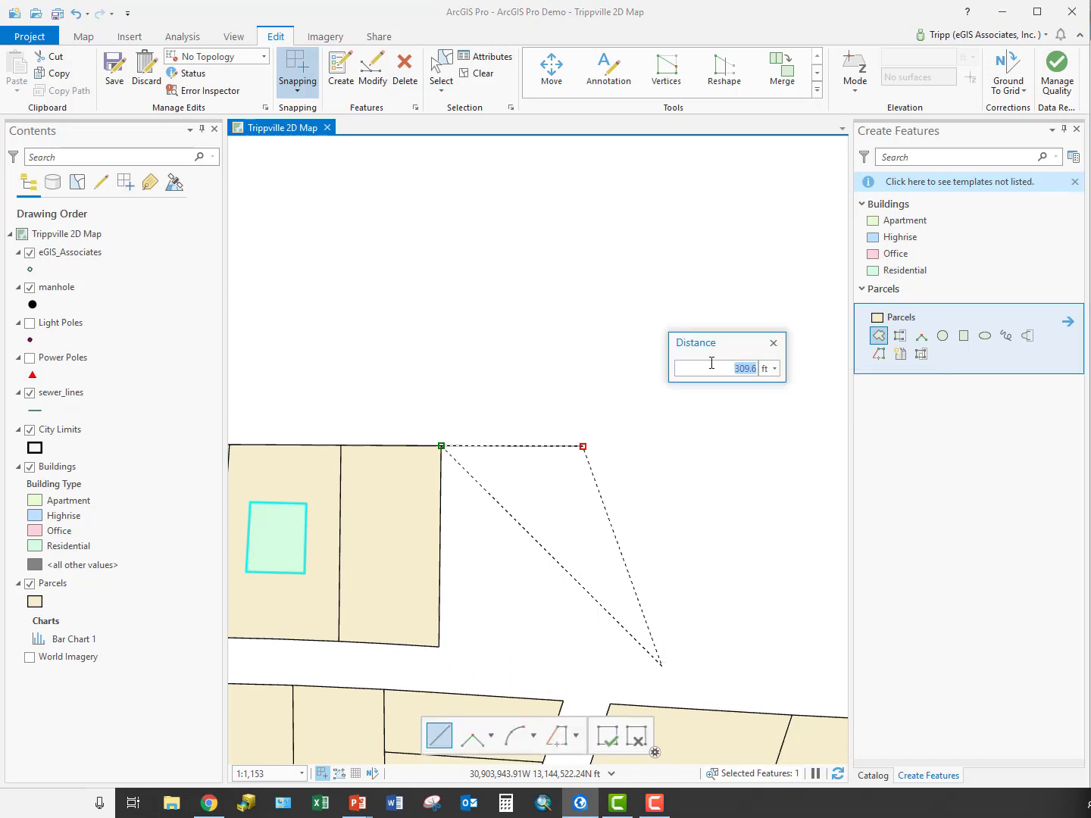
{"action": "type", "text": "300"}
{"action": "key", "text": "Return"}
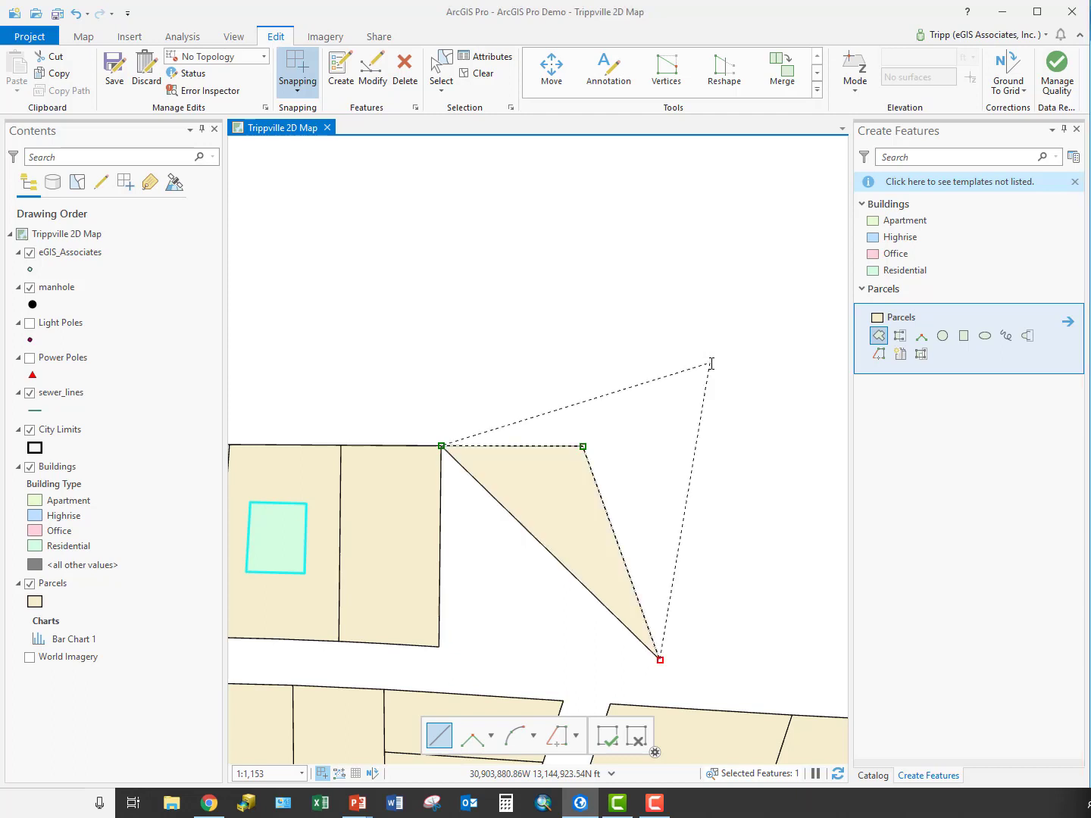
{"action": "double_click", "coordinate": [439, 646]}
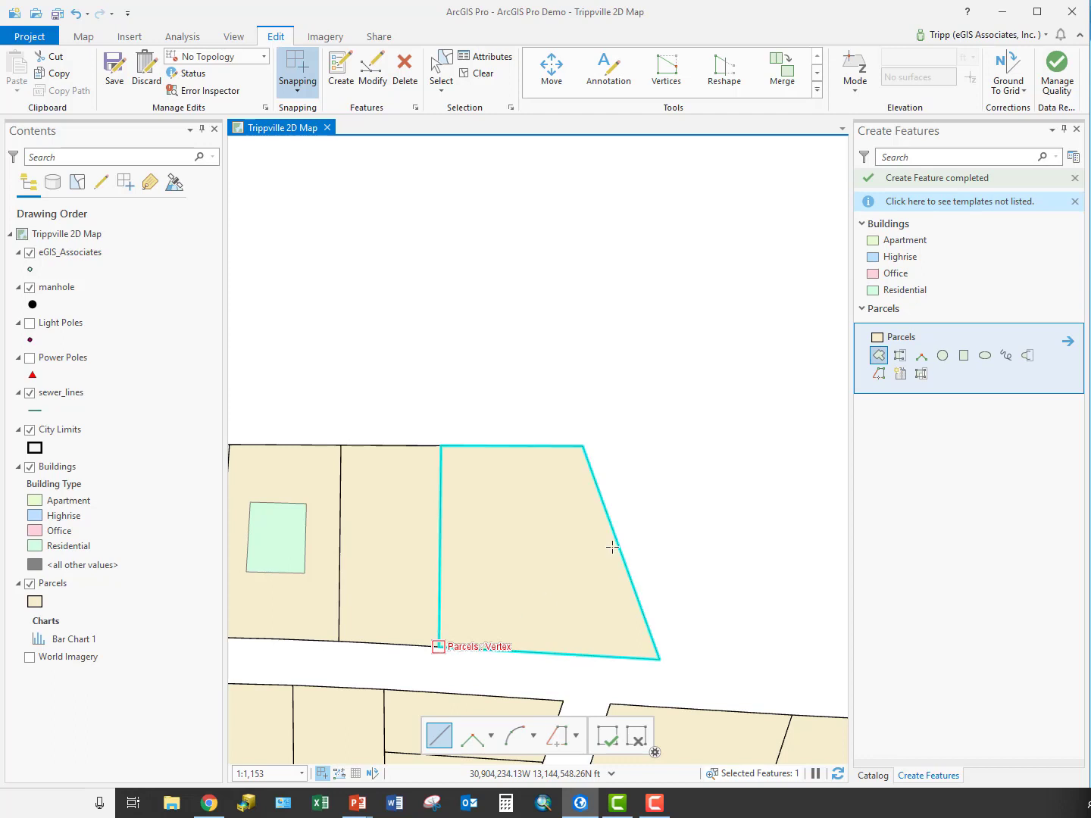
Step: Start a parcel at the trapezoid's top-right corner with a 135° segment deflection, then undo the misplaced corner
{"action": "left_click", "coordinate": [582, 446]}
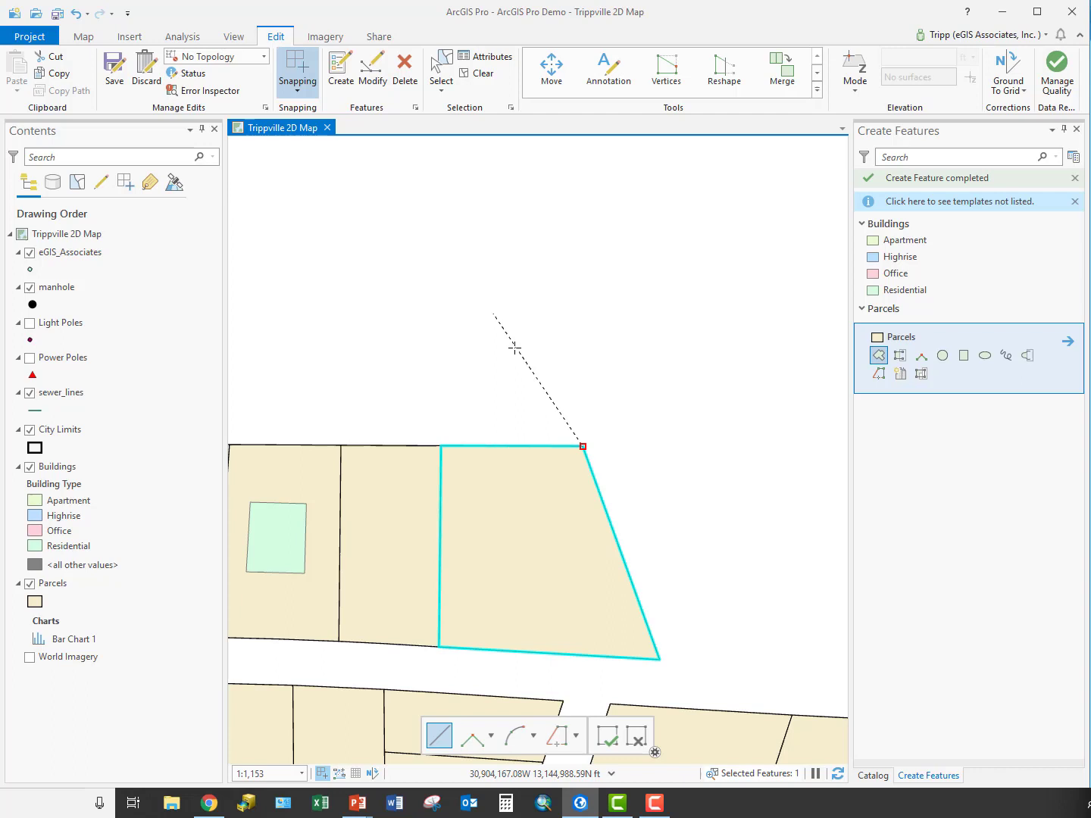
{"action": "right_click", "coordinate": [504, 445]}
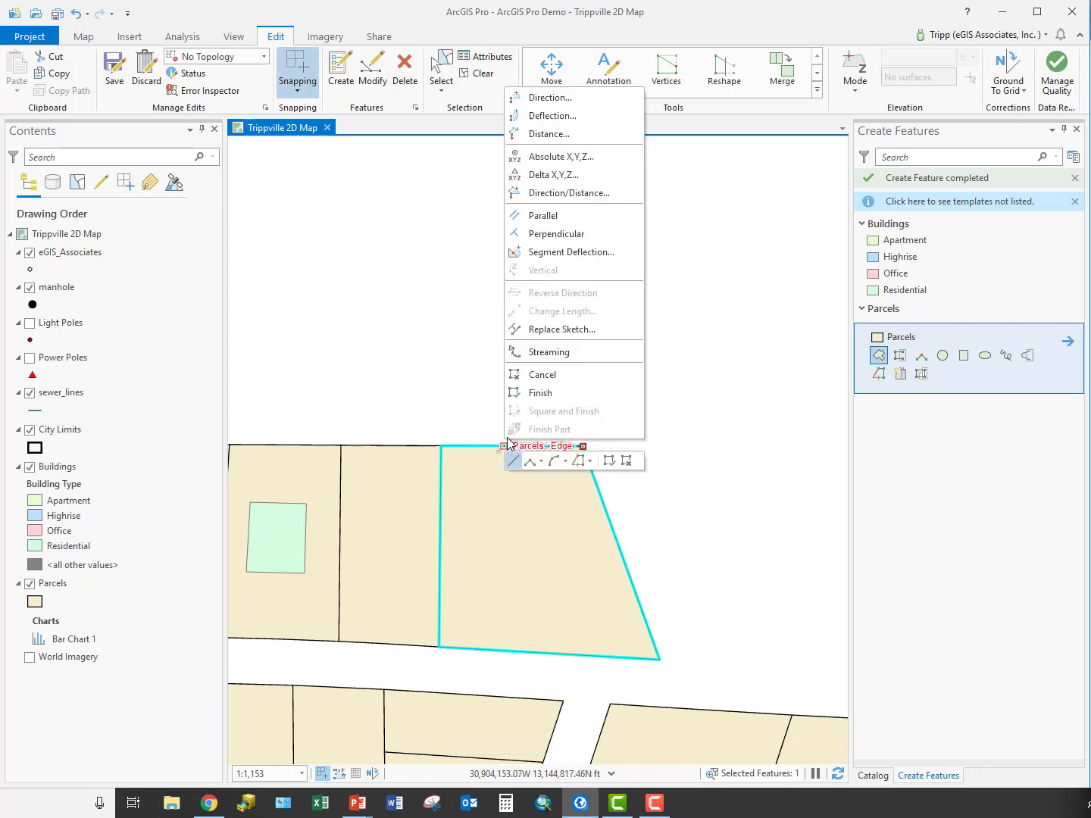
{"action": "left_click", "coordinate": [539, 254]}
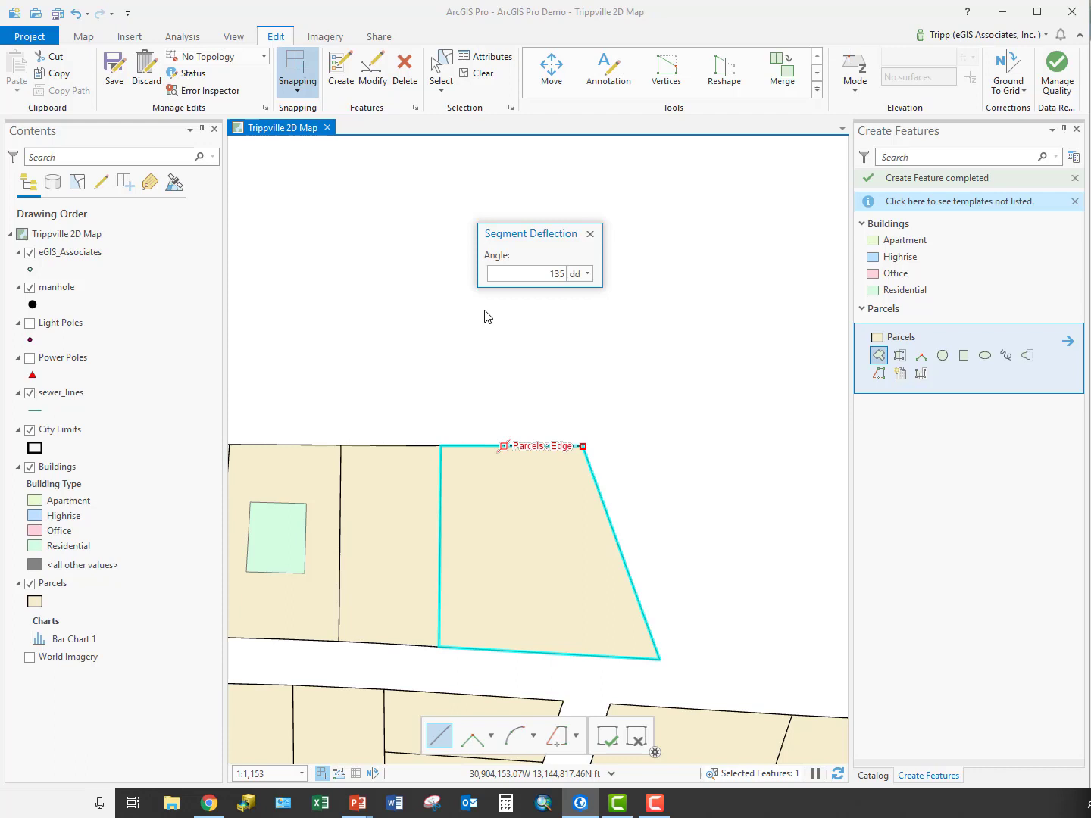
{"action": "key", "text": "Return"}
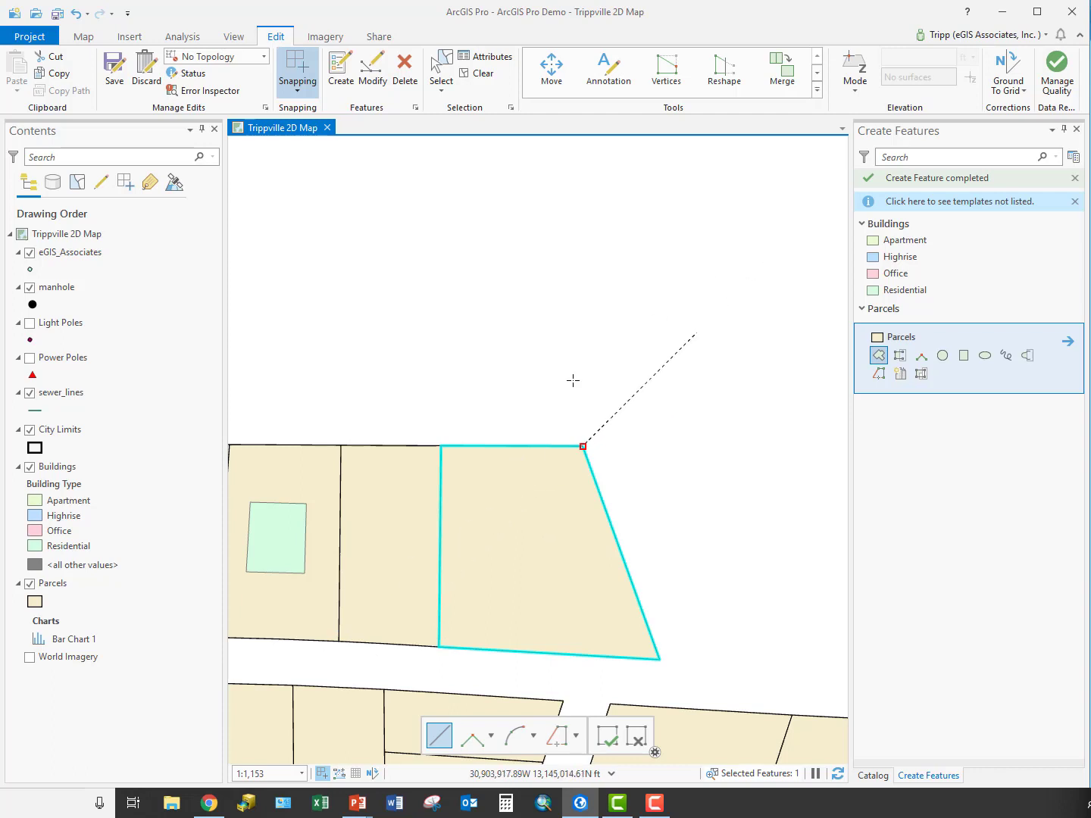
{"action": "left_click", "coordinate": [384, 645]}
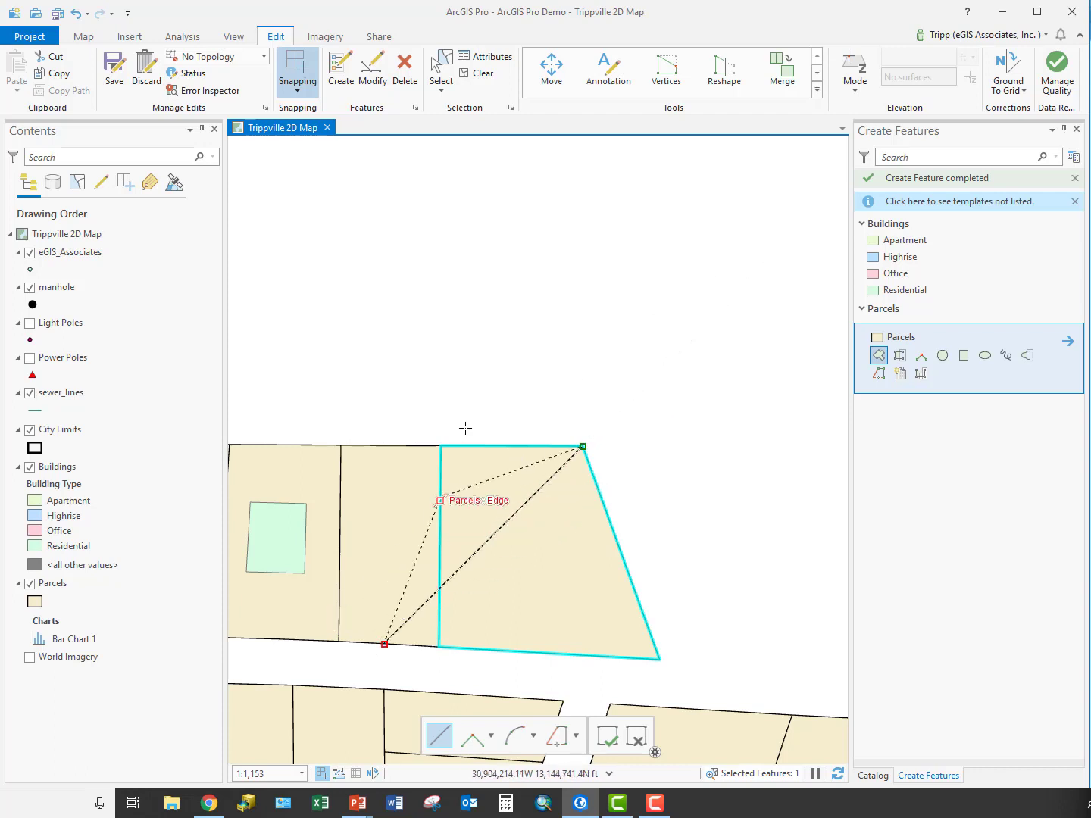
{"action": "left_click", "coordinate": [77, 13]}
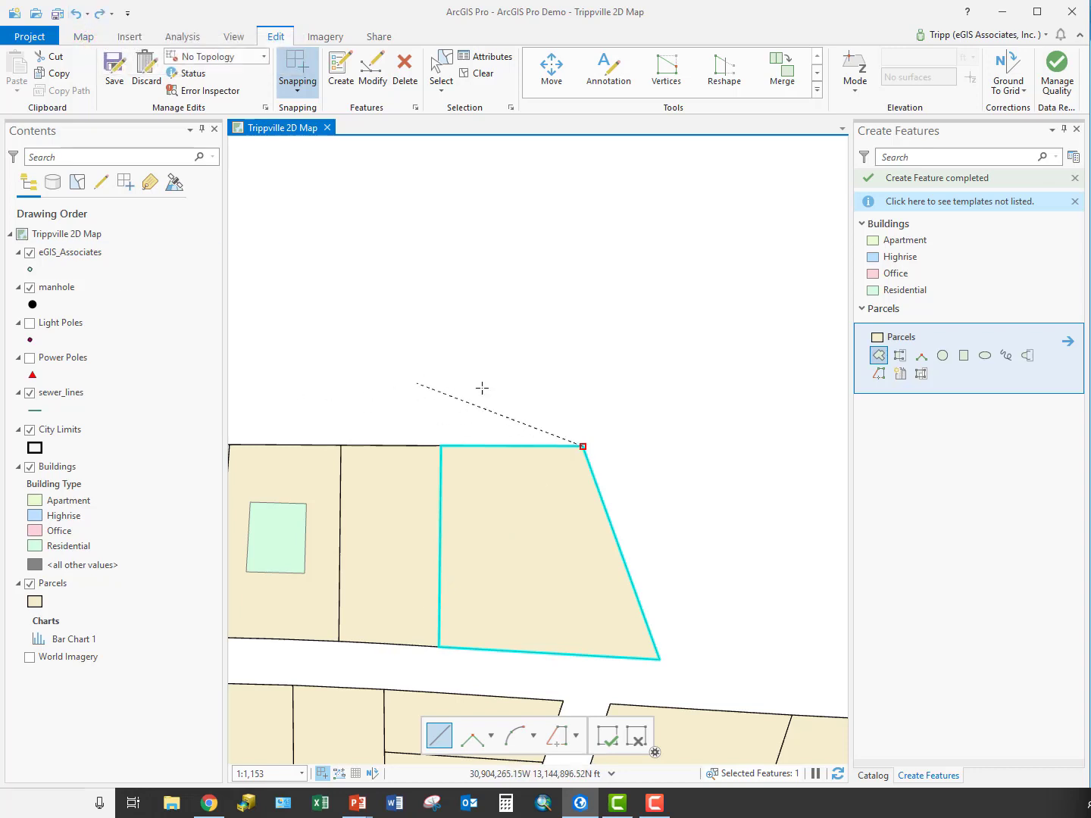
Step: Reapply the 135° segment deflection, place the remaining corners, and finish on the trapezoid's bottom corner
{"action": "right_click", "coordinate": [494, 445]}
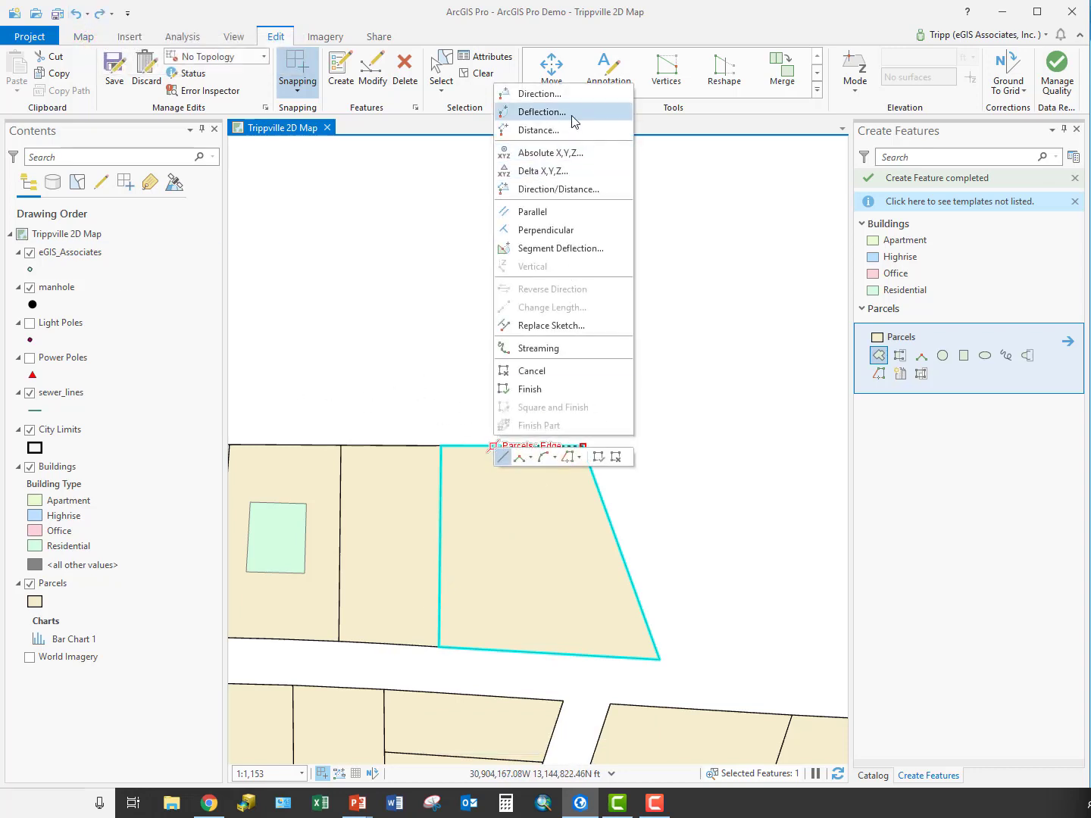
{"action": "left_click", "coordinate": [573, 248]}
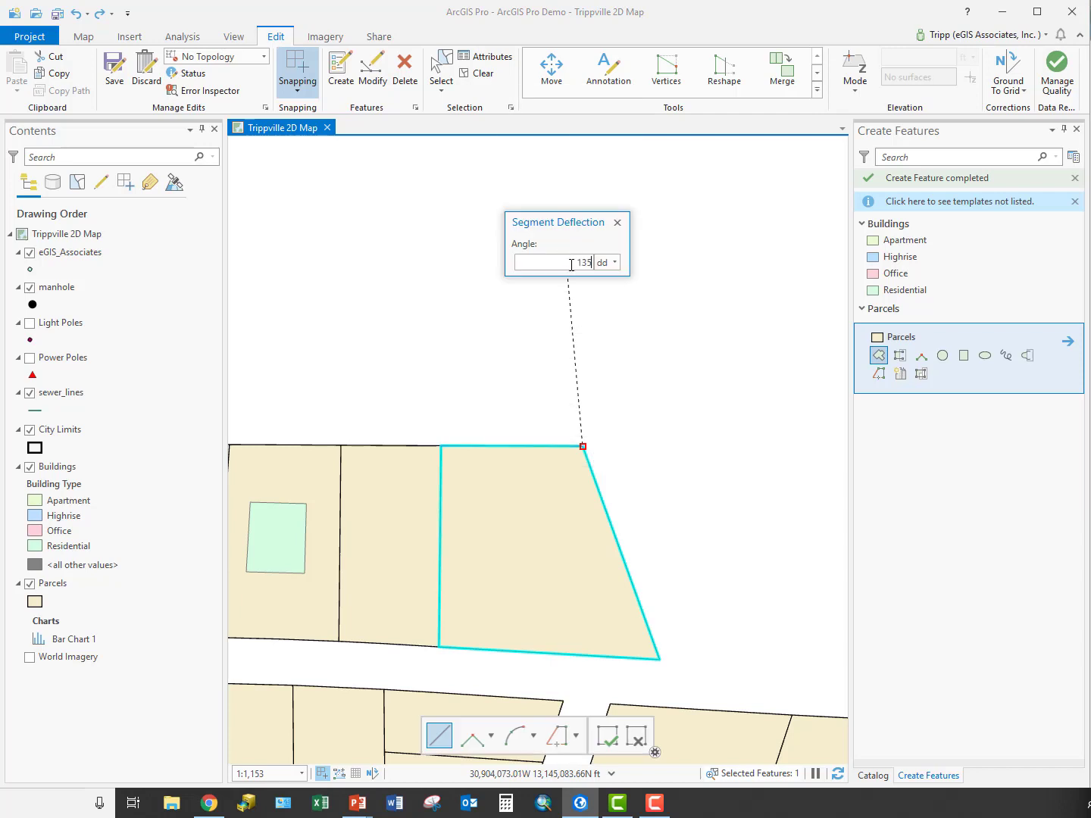
{"action": "key", "text": "Return"}
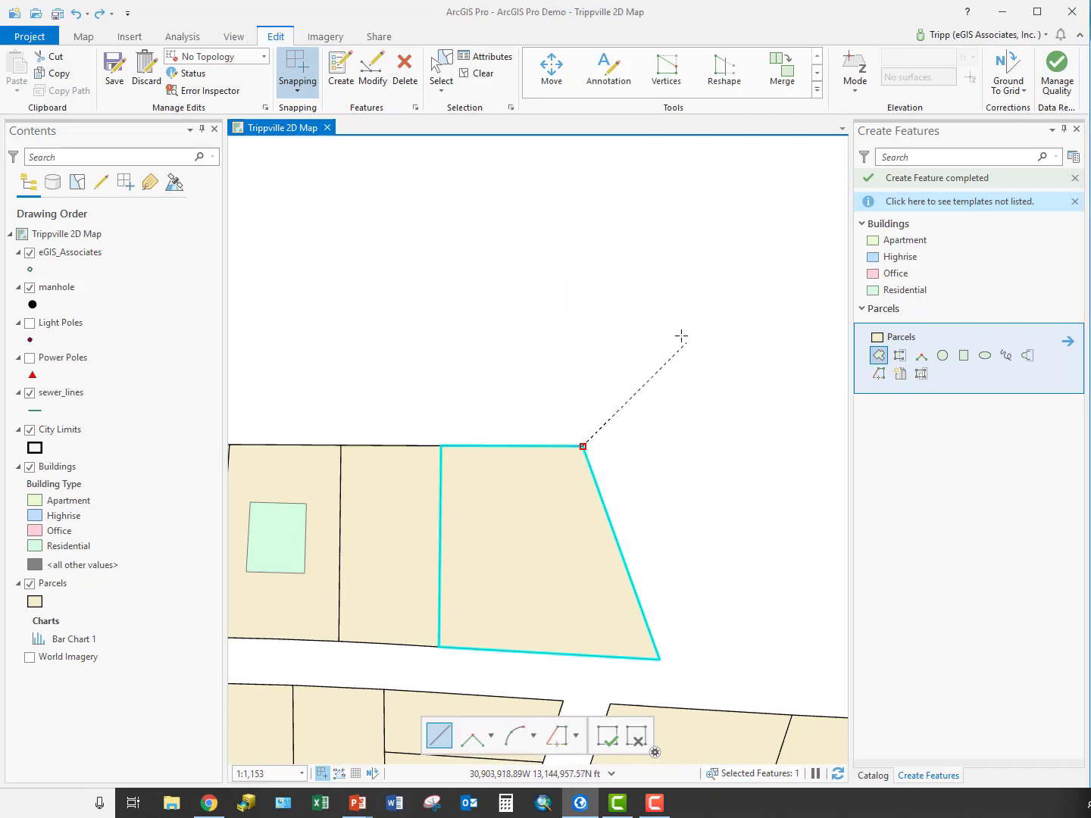
{"action": "left_click", "coordinate": [717, 344]}
{"action": "left_click", "coordinate": [821, 327]}
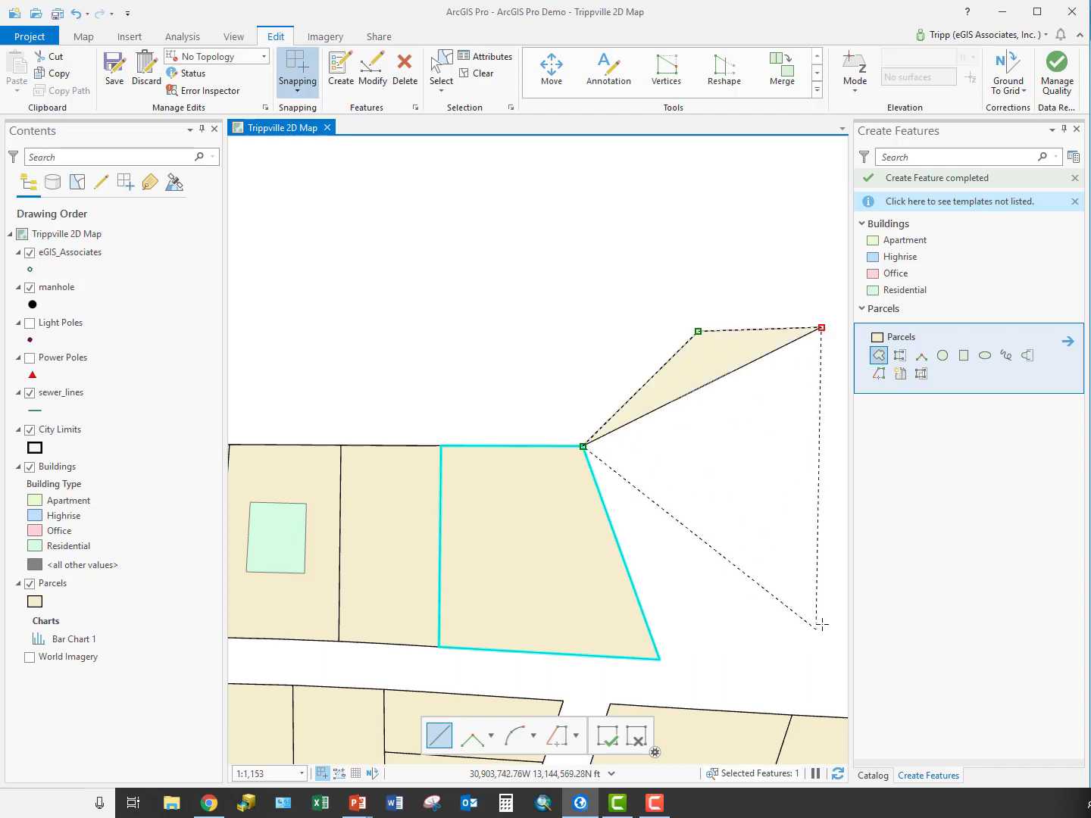
{"action": "left_click", "coordinate": [824, 674]}
{"action": "left_click", "coordinate": [660, 660]}
{"action": "double_click", "coordinate": [660, 659]}
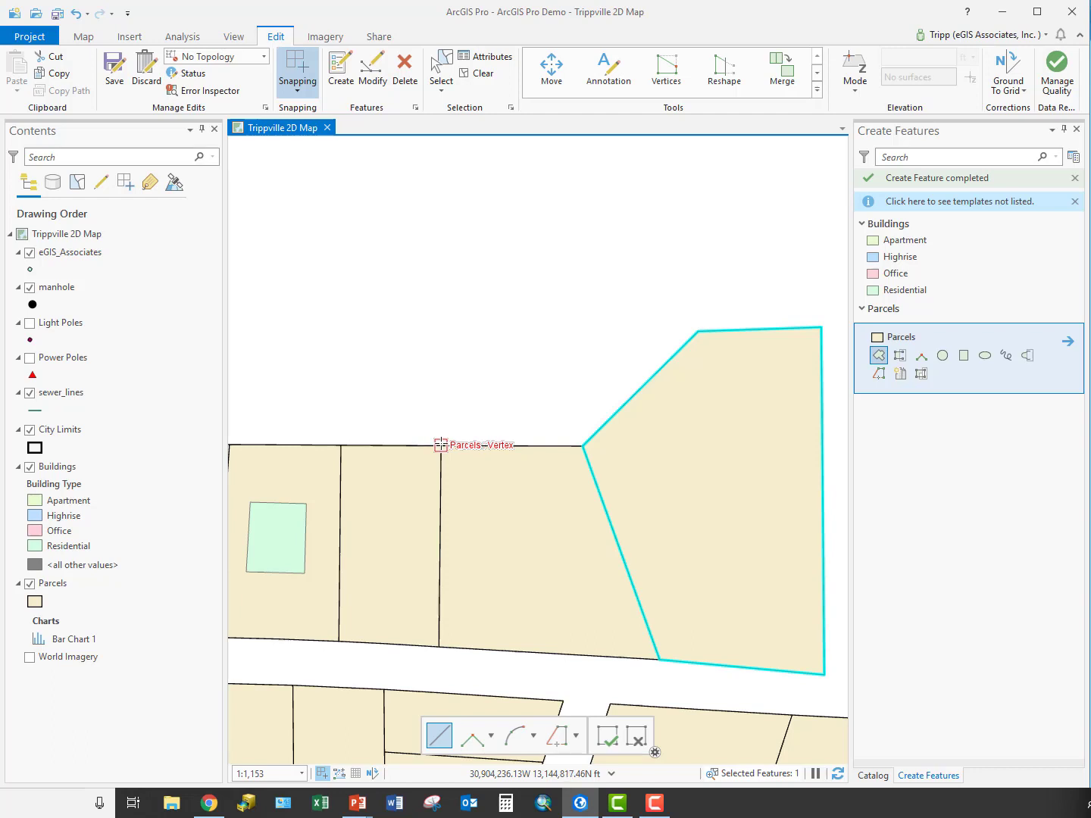
Step: Start a parcel at the shared top-edge corner with its first side perpendicular to that edge
{"action": "left_click", "coordinate": [438, 427]}
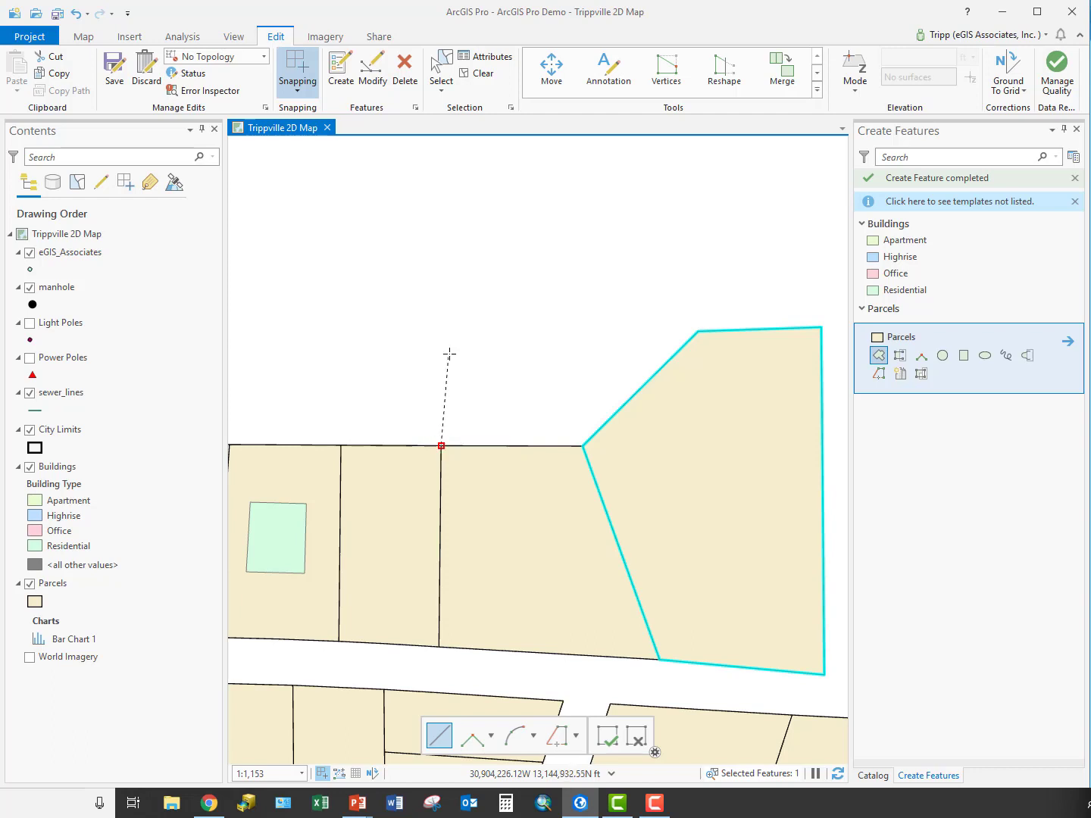
{"action": "right_click", "coordinate": [508, 446]}
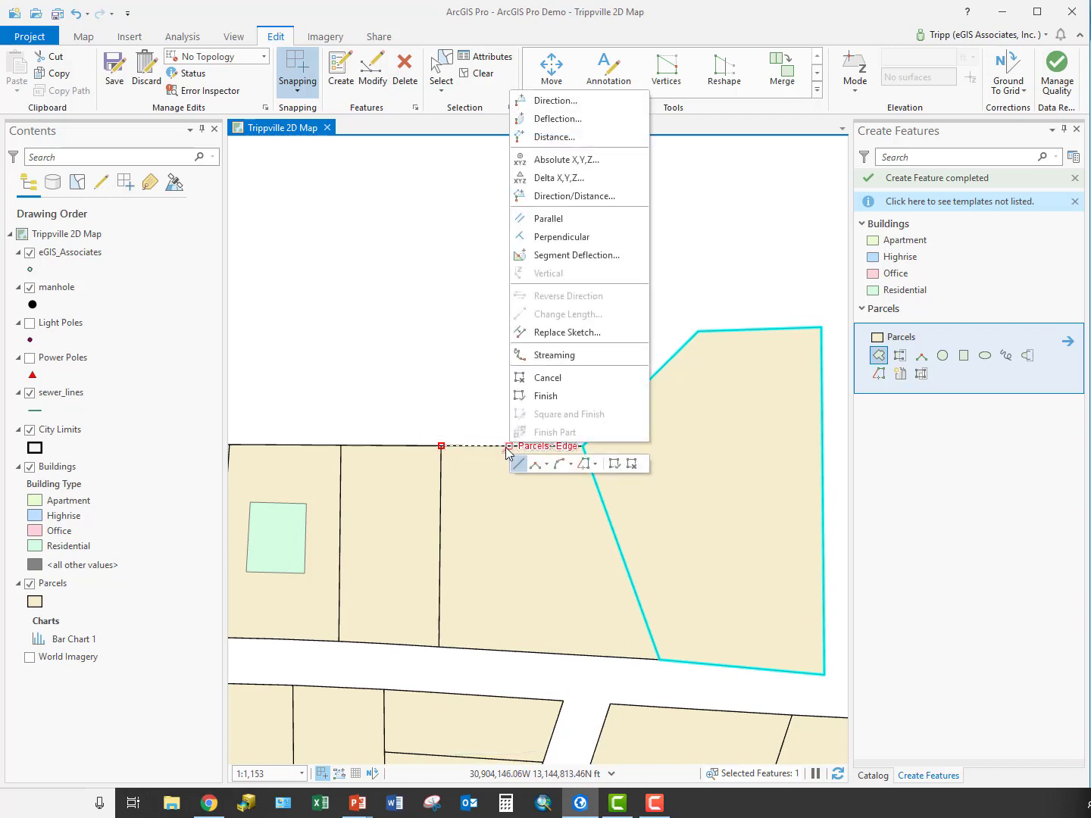
{"action": "left_click", "coordinate": [558, 237]}
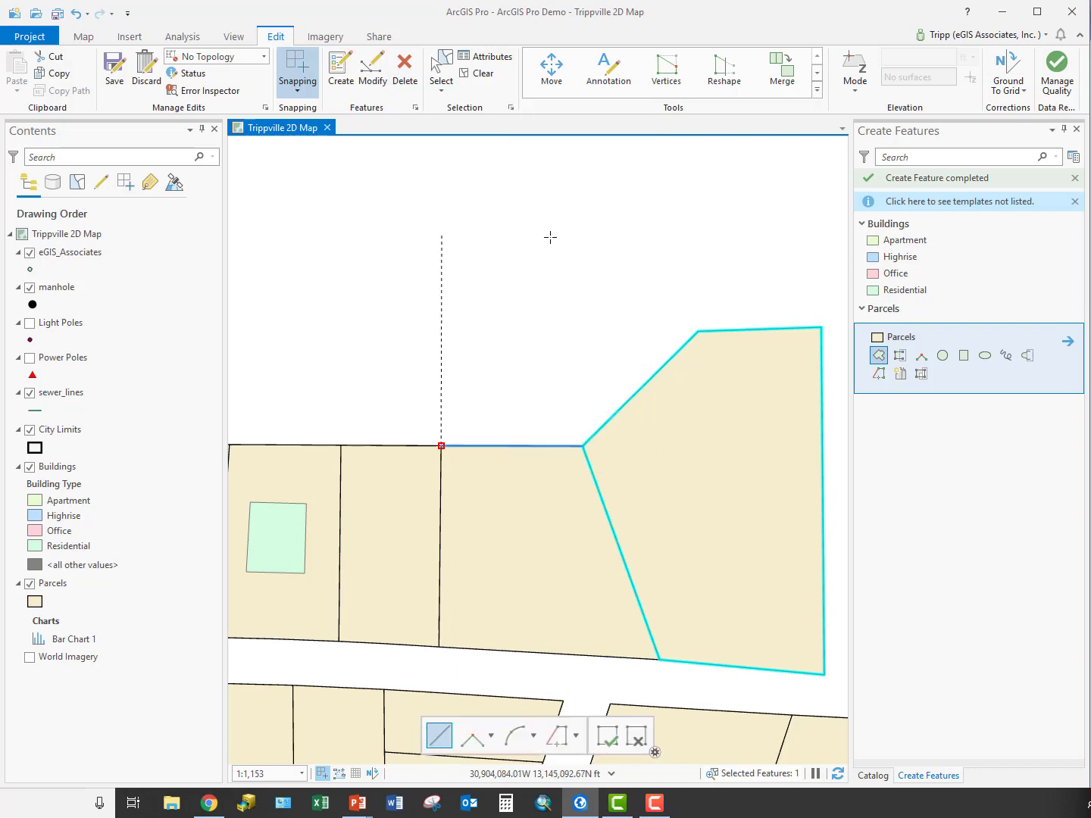
Step: Fix the perpendicular side's top end, draw the top side parallel to the parcel edge, and close on the parcel corner
{"action": "left_click", "coordinate": [439, 287]}
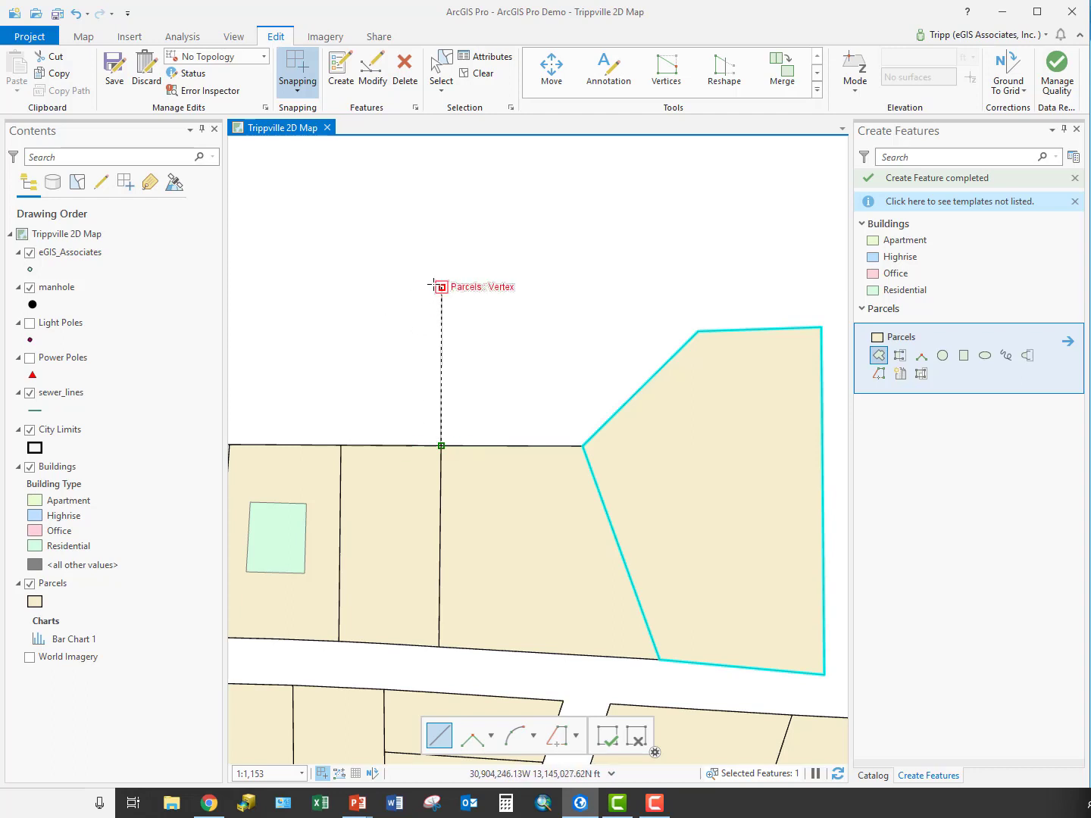
{"action": "right_click", "coordinate": [387, 450]}
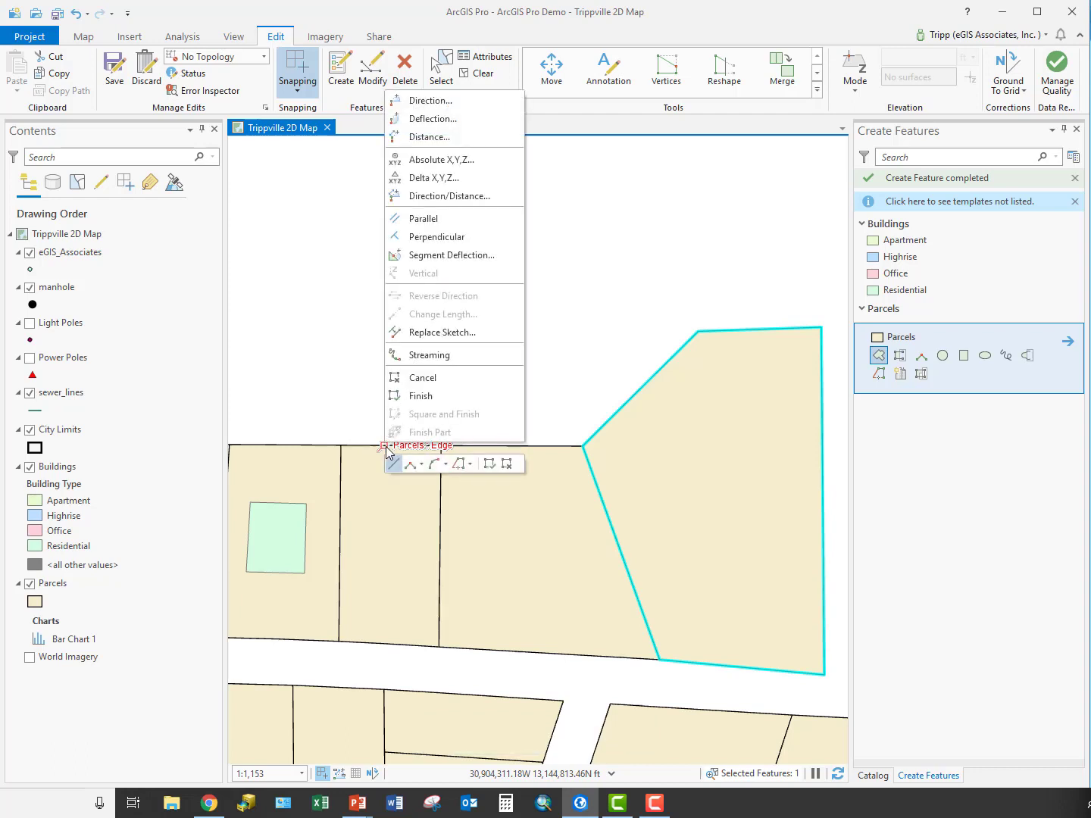
{"action": "left_click", "coordinate": [433, 236]}
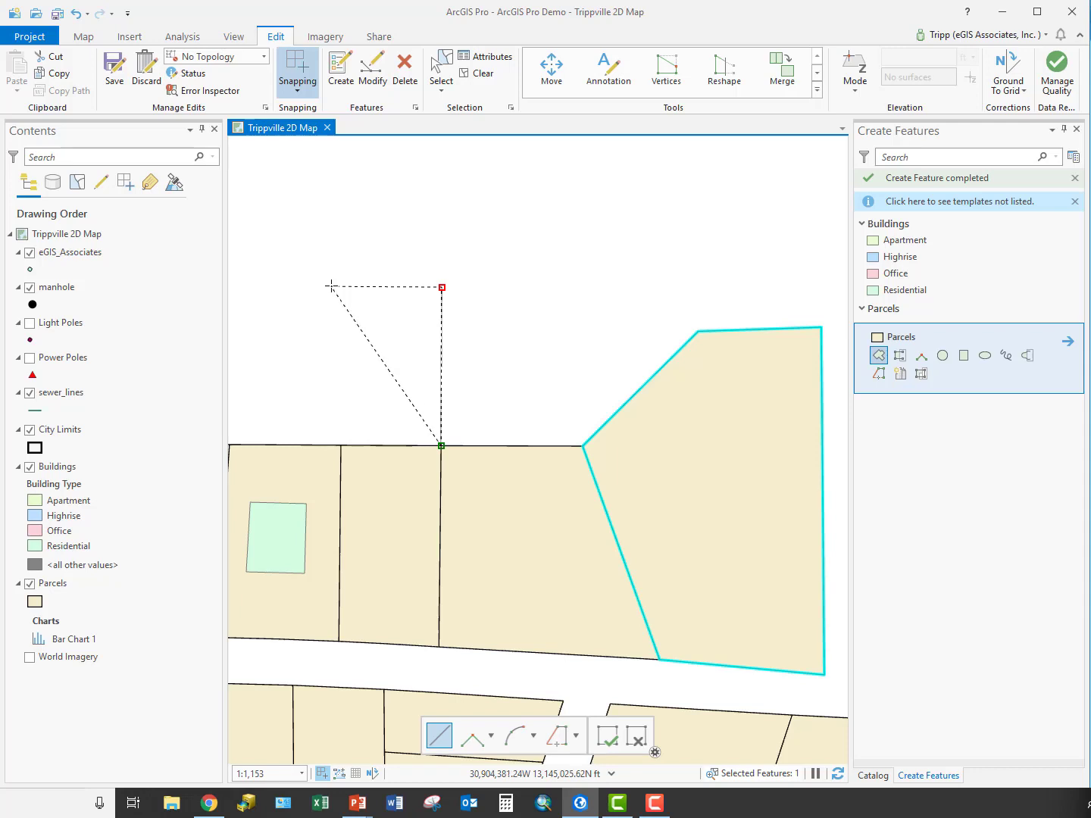
{"action": "left_click", "coordinate": [331, 286]}
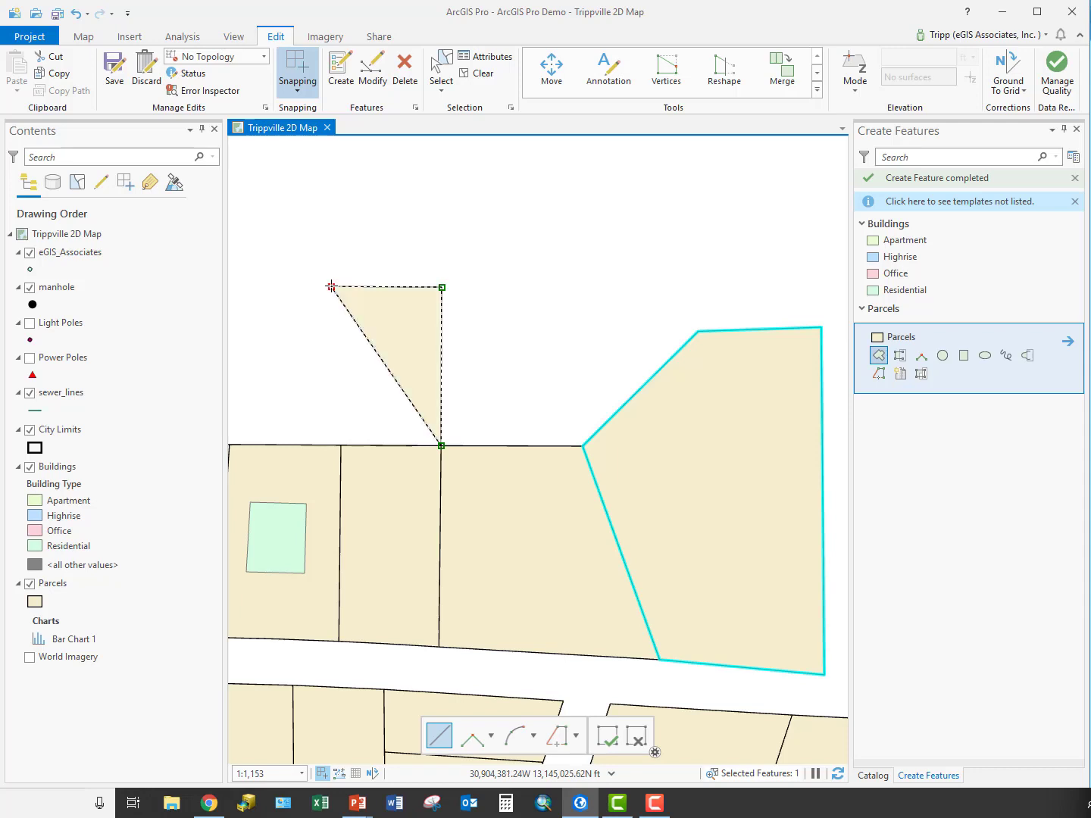
{"action": "double_click", "coordinate": [341, 446]}
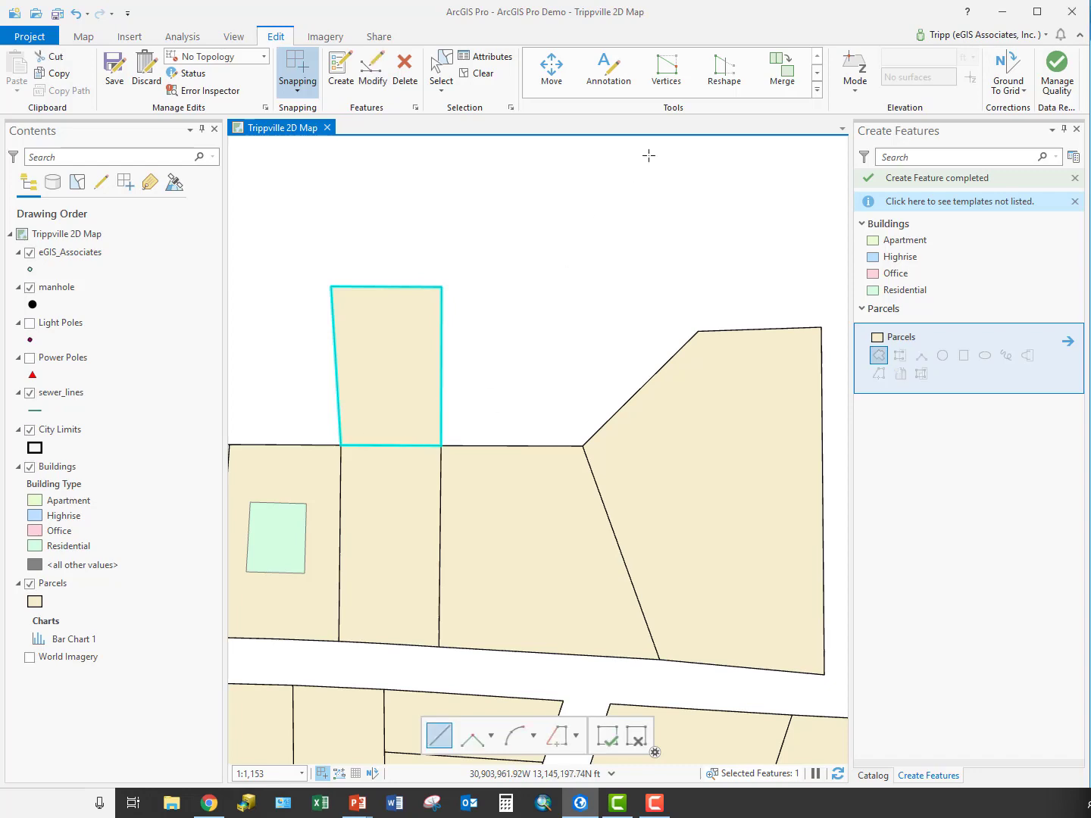